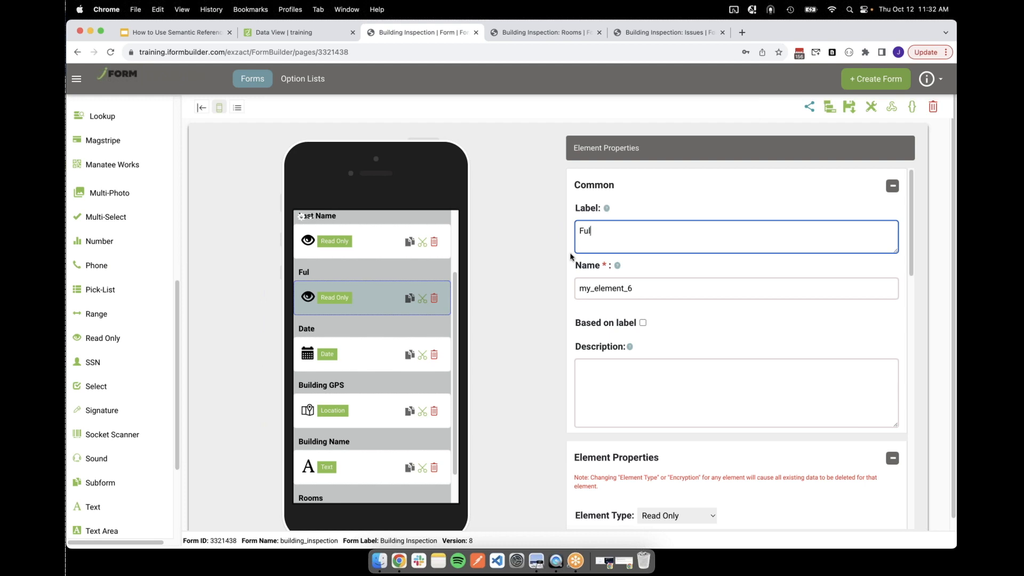
Label the new read-only element Full Name, name it full_name, and enter building_inspection.first_name as its dynamic value
{"action": "key", "text": "Tab"}
{"action": "type", "text": "full_name"}
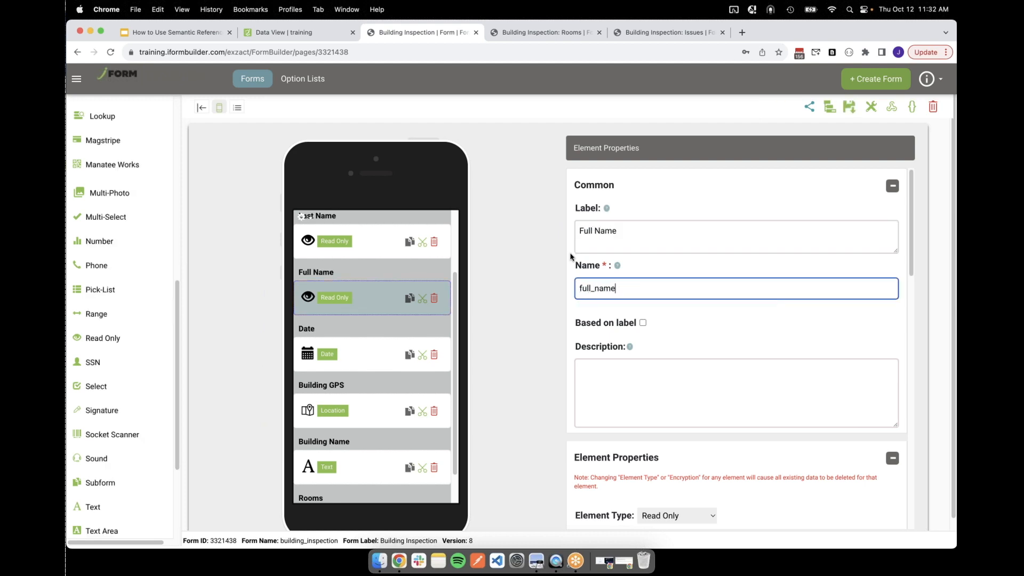
{"action": "scroll", "coordinate": [687, 328], "scroll_direction": "down", "scroll_amount": 3}
{"action": "scroll", "coordinate": [688, 328], "scroll_direction": "down", "scroll_amount": 8}
{"action": "left_click", "coordinate": [685, 311]}
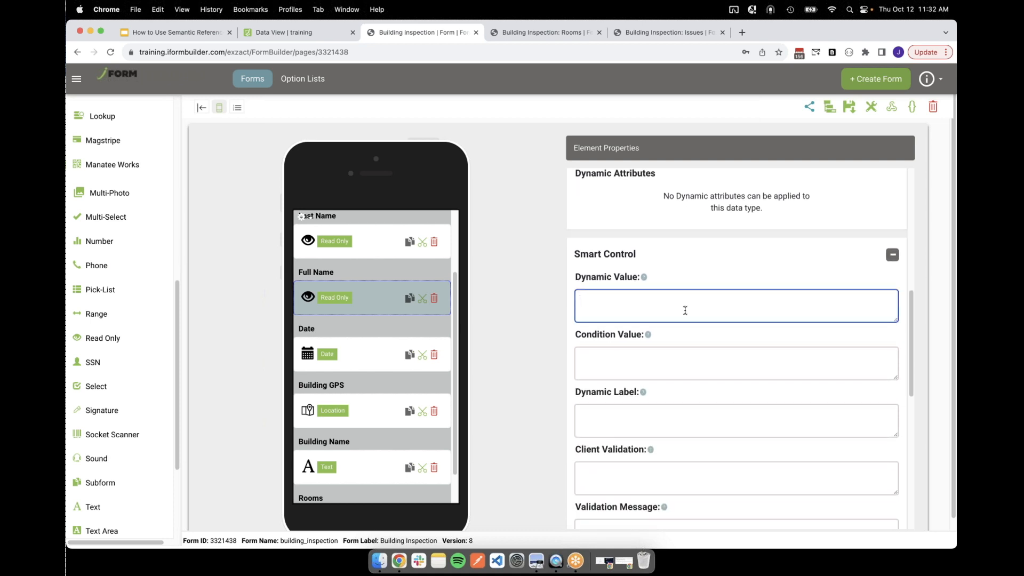
{"action": "type", "text": "building_inspection.first"}
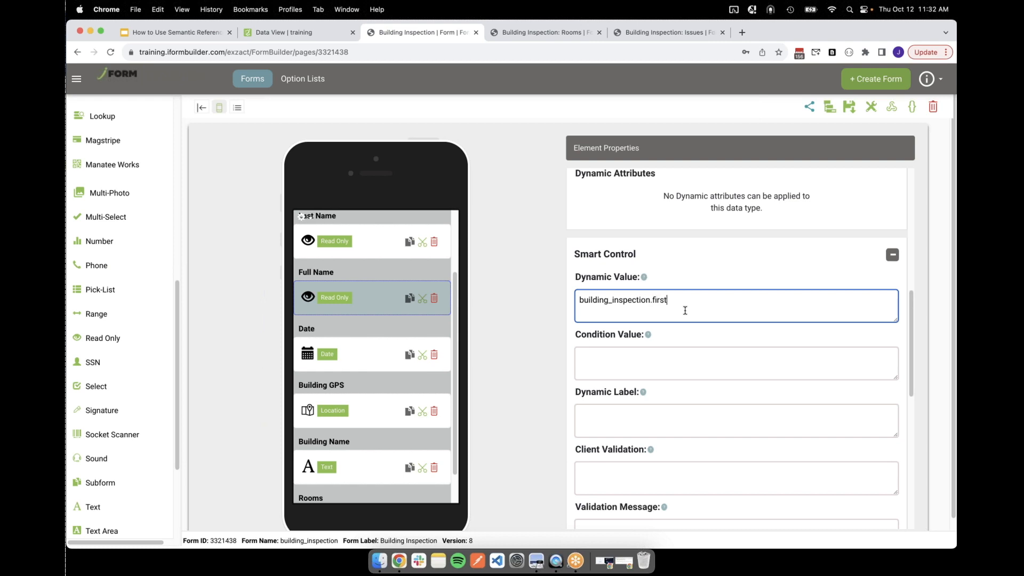
{"action": "type", "text": "_name"}
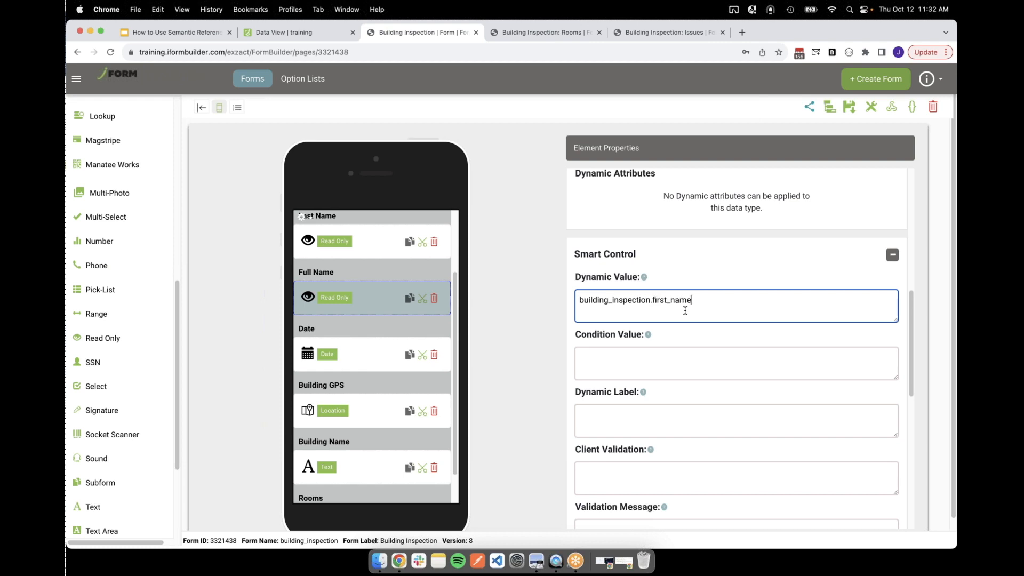
Check the data name of the First Name element and return to the Full Name element's dynamic value
{"action": "scroll", "coordinate": [374, 289], "scroll_direction": "up", "scroll_amount": 3}
{"action": "left_click", "coordinate": [370, 276]}
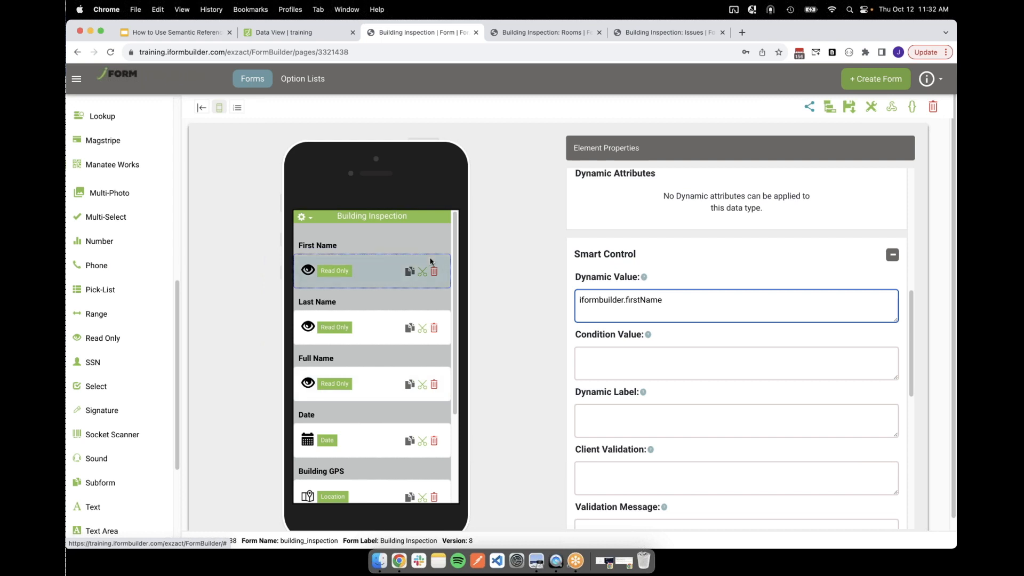
{"action": "left_click_drag", "start_coordinate": [582, 288], "coordinate": [641, 288]}
{"action": "left_click", "coordinate": [621, 288]}
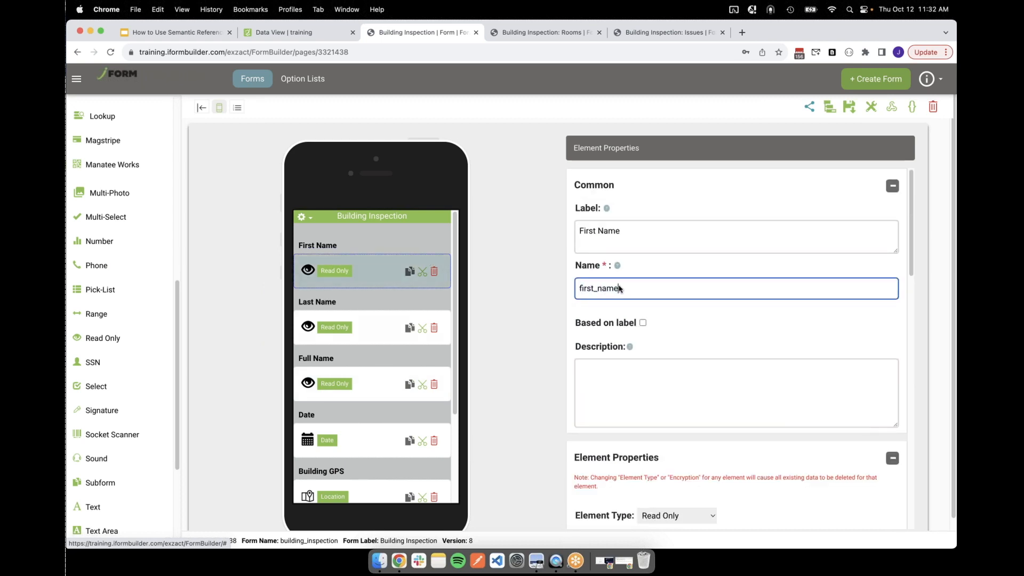
{"action": "left_click", "coordinate": [368, 377]}
{"action": "scroll", "coordinate": [693, 347], "scroll_direction": "down", "scroll_amount": 10}
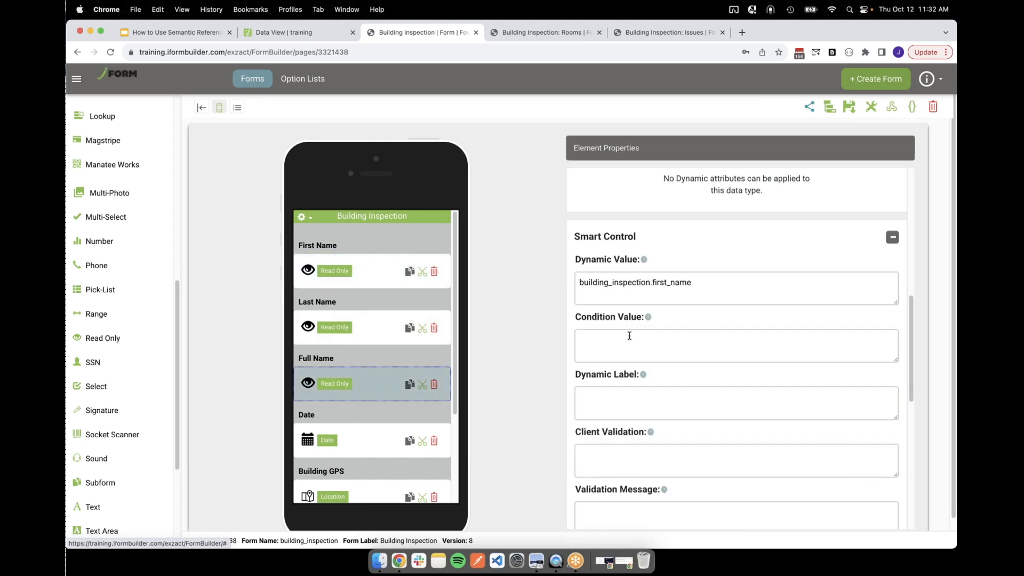
Set the Full Name element's dynamic value to self.first_name + " " + self.last_name
{"action": "double_click", "coordinate": [593, 283]}
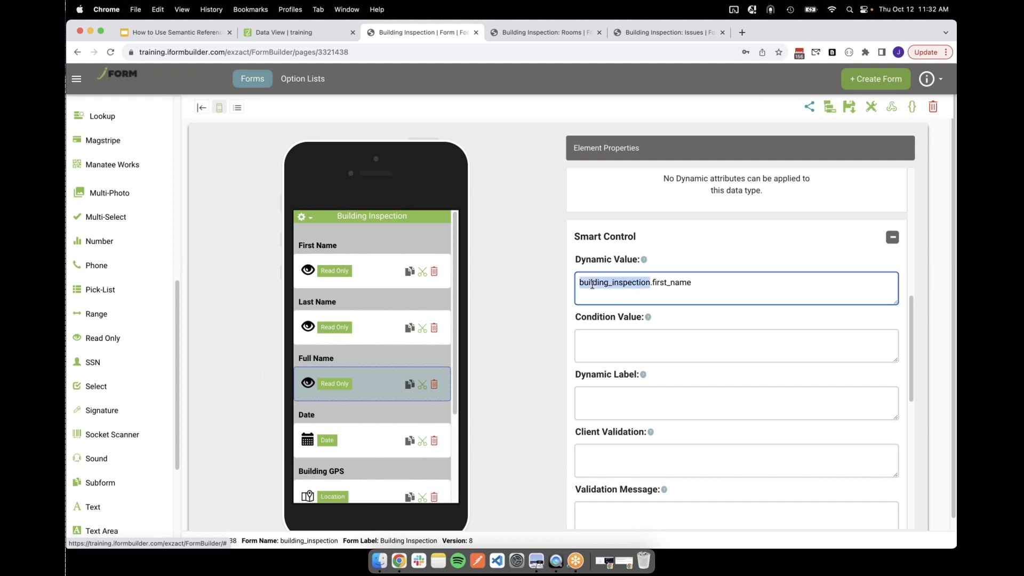
{"action": "type", "text": "self"}
{"action": "left_click", "coordinate": [643, 283]}
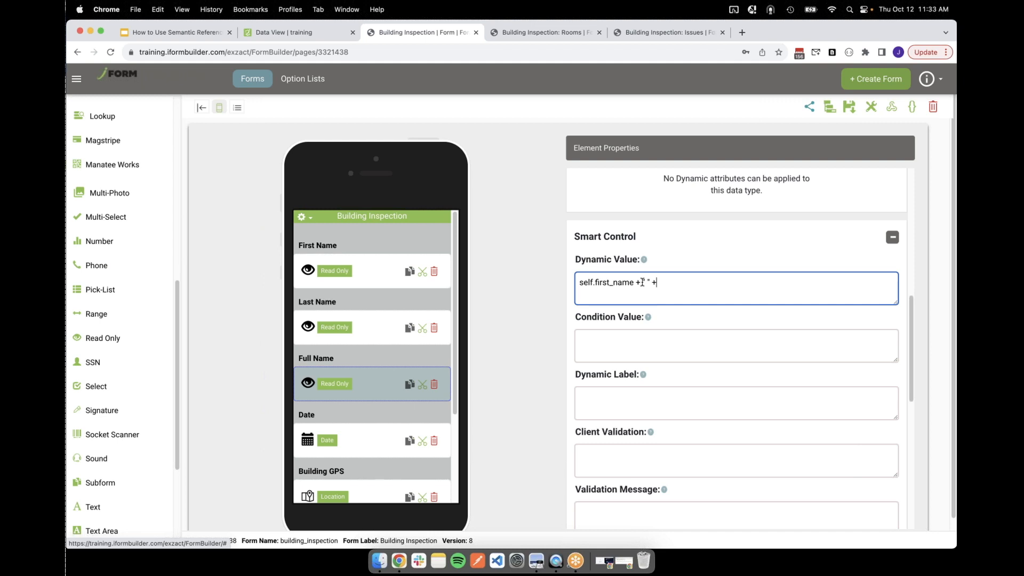
{"action": "double_click", "coordinate": [639, 282]}
{"action": "left_click", "coordinate": [644, 283]}
{"action": "type", "text": "self.last_name"}
Try building_inspection instead of self as the prefix of last_name in the Full Name dynamic value
{"action": "double_click", "coordinate": [666, 283]}
{"action": "type", "text": "building_inspection.last_name"}
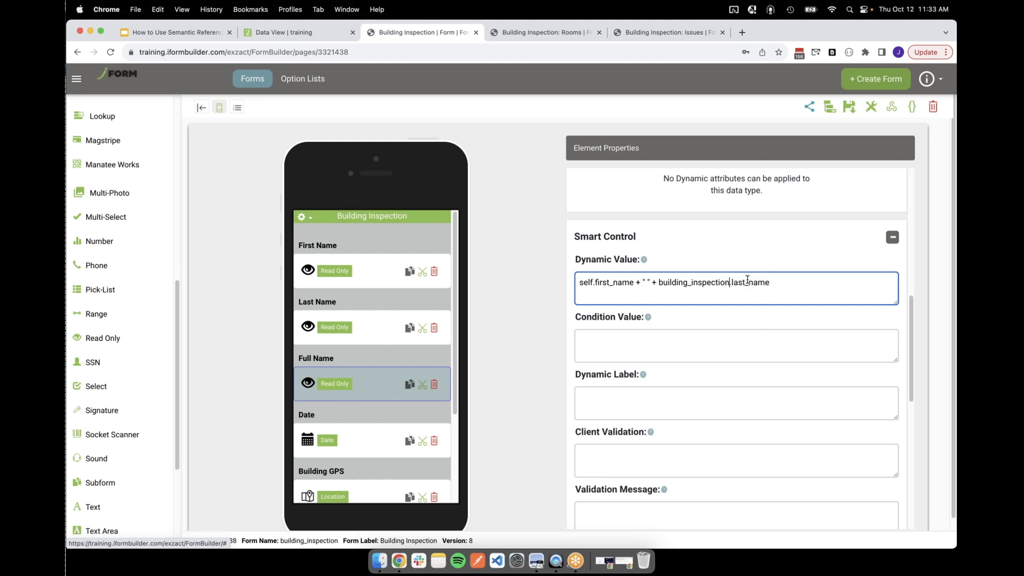
{"action": "double_click", "coordinate": [710, 284]}
{"action": "left_click", "coordinate": [703, 284]}
{"action": "double_click", "coordinate": [703, 284]}
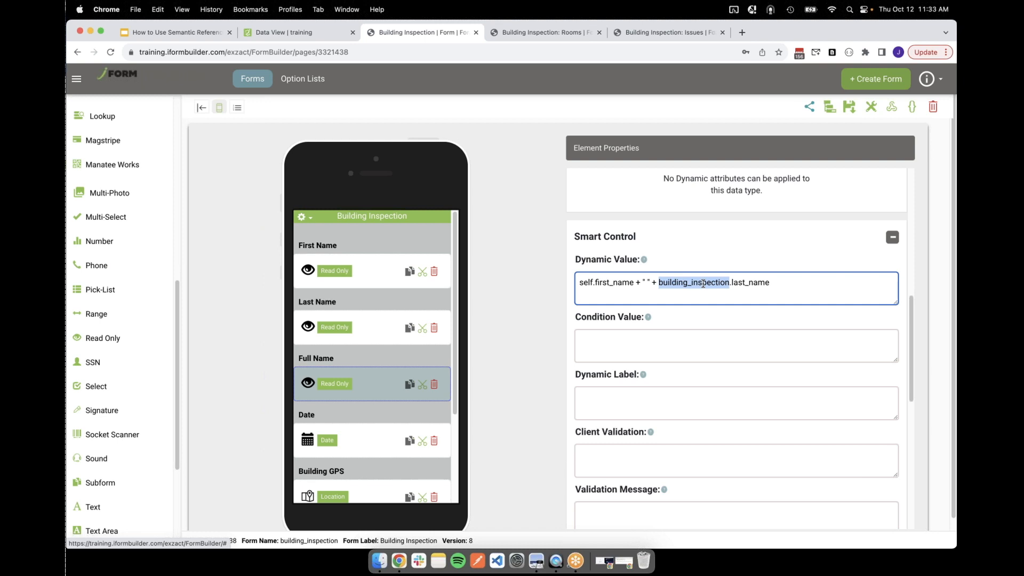
{"action": "left_click", "coordinate": [703, 283]}
{"action": "double_click", "coordinate": [703, 283]}
Change the last-name reference in the Full Name dynamic value back to self.last_name and save the form
{"action": "key", "text": "BackSpace"}
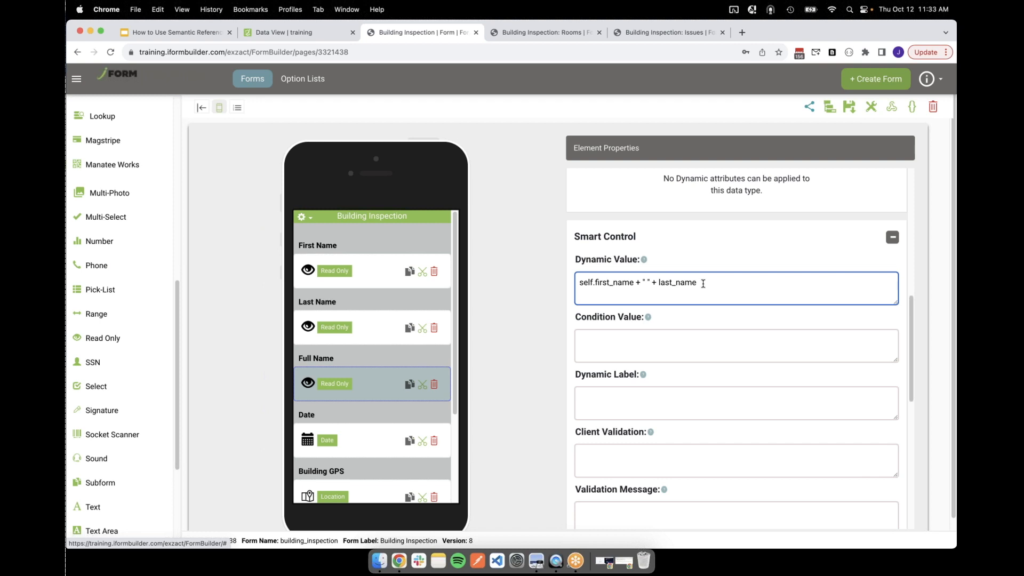
{"action": "double_click", "coordinate": [703, 284]}
{"action": "key", "text": "Left"}
{"action": "type", "text": "self."}
{"action": "left_click_drag", "start_coordinate": [650, 282], "coordinate": [644, 282]}
{"action": "triple_click", "coordinate": [723, 277]}
{"action": "left_click", "coordinate": [723, 277]}
{"action": "left_click", "coordinate": [849, 108]}
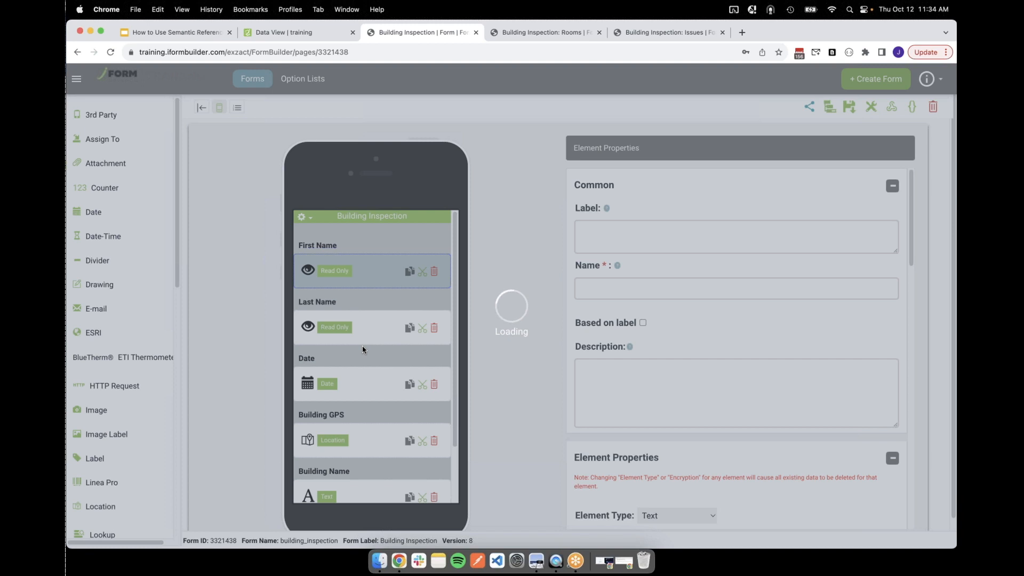
Add a read-only element after Last Name, labelled Full Name and named full_name
{"action": "scroll", "coordinate": [363, 349], "scroll_direction": "down", "scroll_amount": 2}
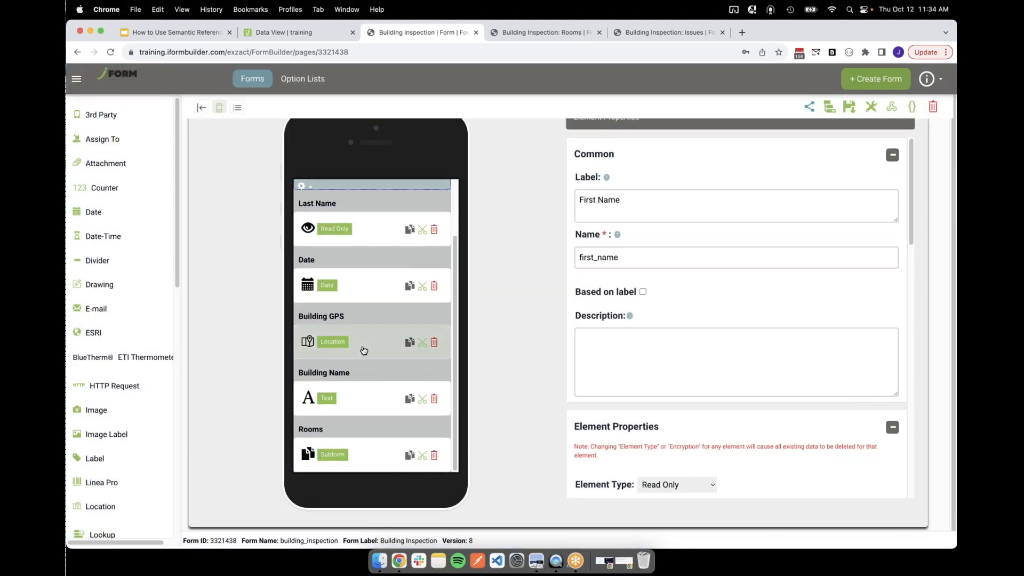
{"action": "scroll", "coordinate": [361, 347], "scroll_direction": "up", "scroll_amount": 3}
{"action": "left_click", "coordinate": [364, 299]}
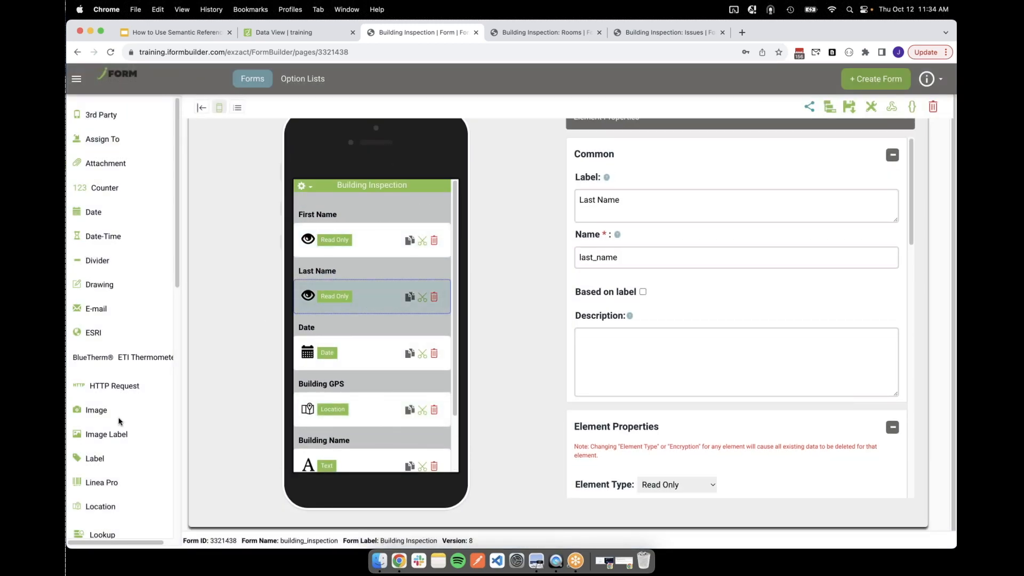
{"action": "scroll", "coordinate": [119, 420], "scroll_direction": "down", "scroll_amount": 8}
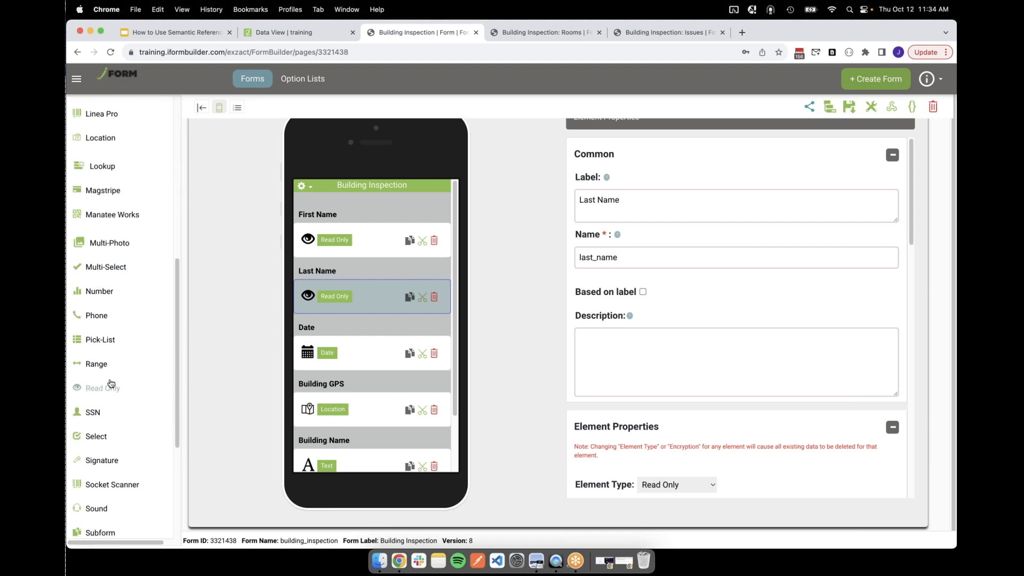
{"action": "left_click", "coordinate": [111, 384]}
{"action": "type", "text": "Full"}
{"action": "key", "text": "BackSpace"}
{"action": "type", "text": "Name"}
{"action": "key", "text": "Tab"}
{"action": "type", "text": "full_name"}
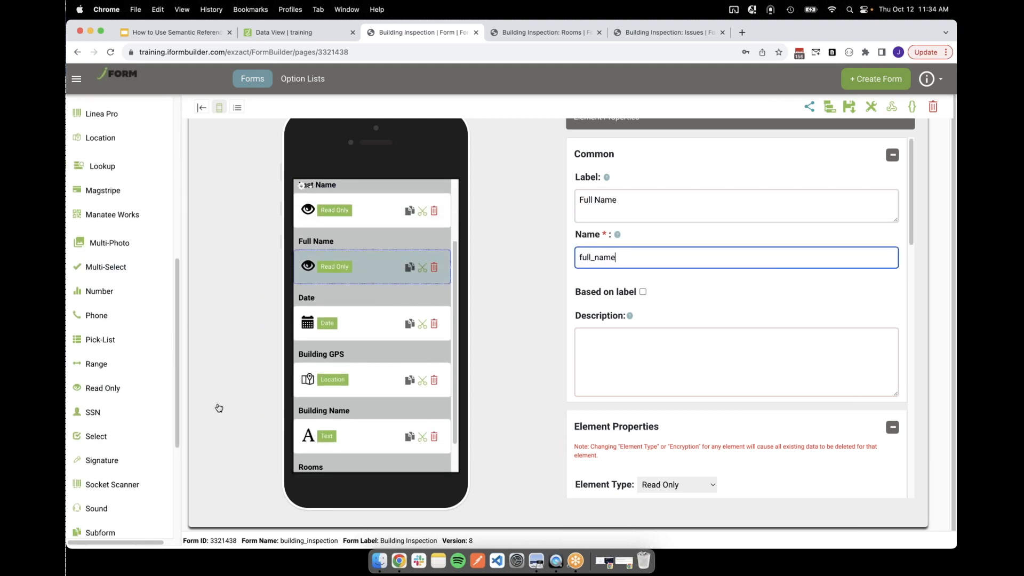
Give the Full Name element the dynamic value self.first_name + " " + self.last_name and save the form
{"action": "scroll", "coordinate": [667, 328], "scroll_direction": "down", "scroll_amount": 6}
{"action": "left_click", "coordinate": [662, 335]}
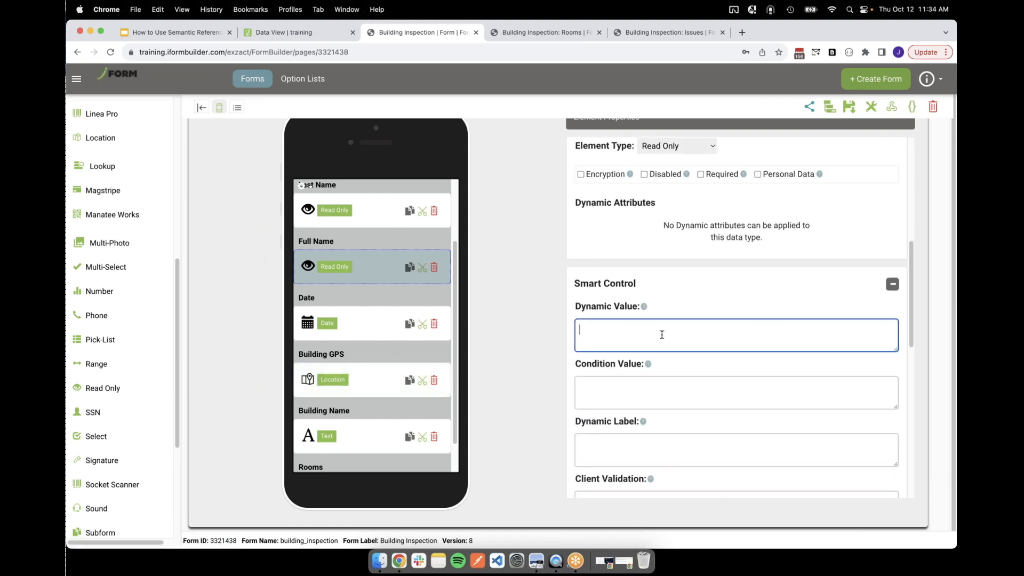
{"action": "type", "text": "self.first_name"}
{"action": "key", "text": "BackSpace"}
{"action": "type", "text": "+ \" \" + self.last_name"}
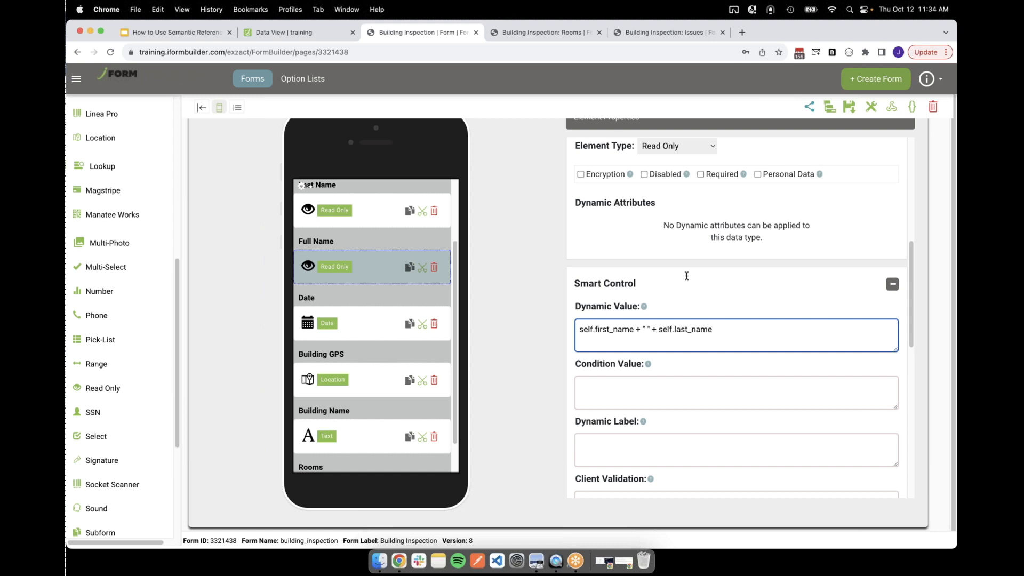
{"action": "left_click", "coordinate": [855, 105]}
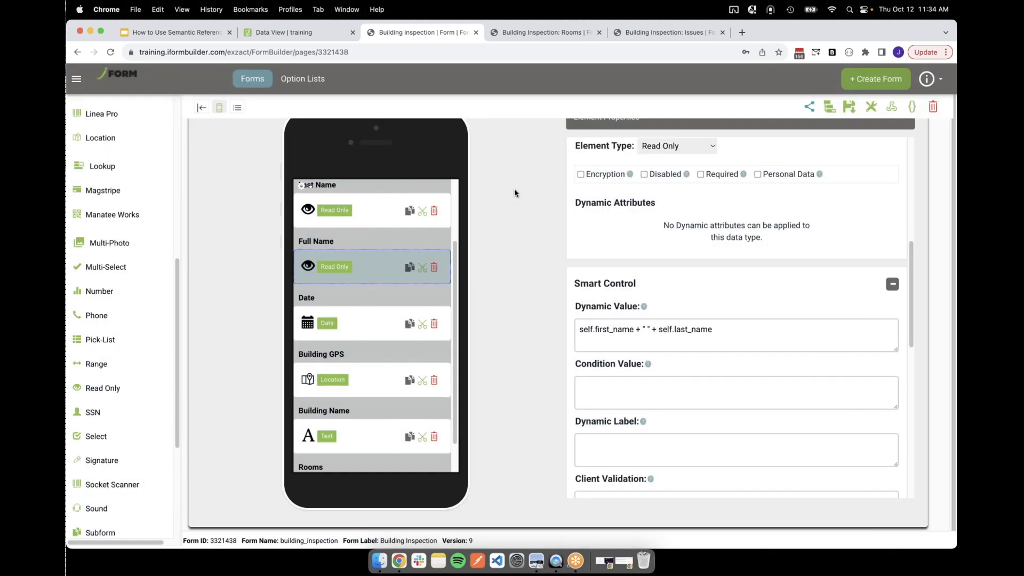
Verify that the saved Building Inspection form keeps the Full Name element and its dynamic value
{"action": "scroll", "coordinate": [366, 321], "scroll_direction": "down", "scroll_amount": 2}
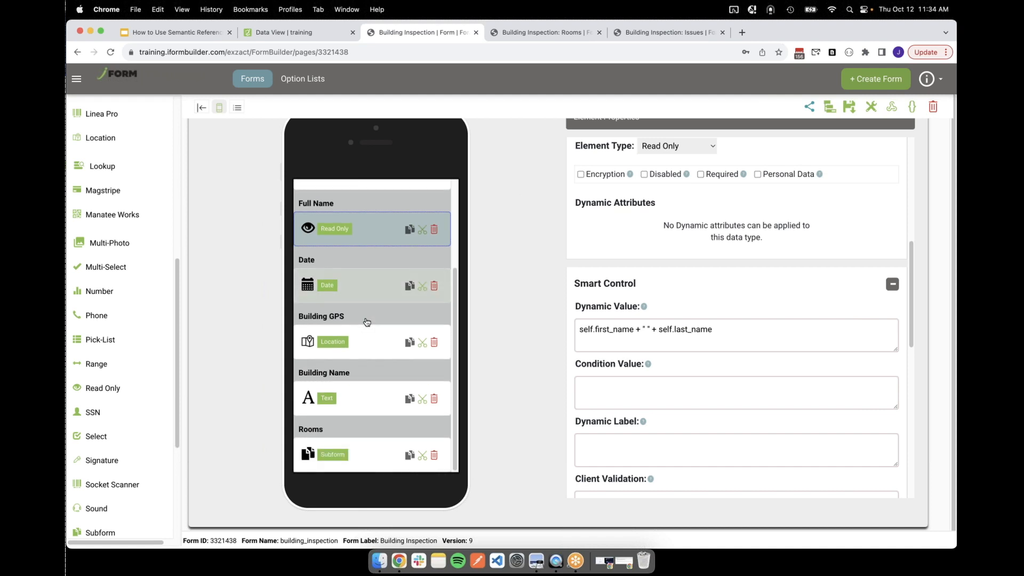
{"action": "scroll", "coordinate": [366, 322], "scroll_direction": "up", "scroll_amount": 3}
{"action": "left_click", "coordinate": [850, 106]}
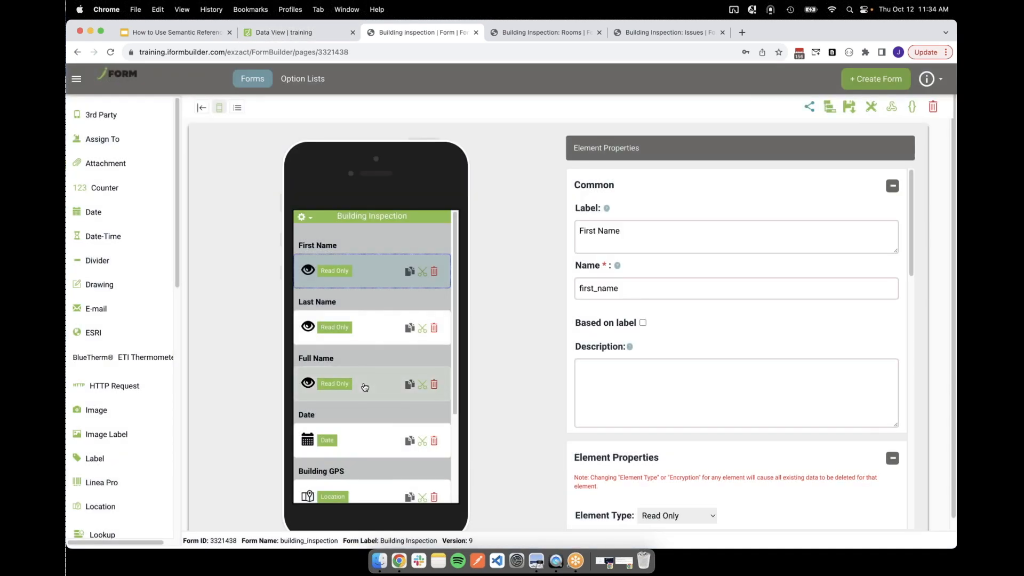
{"action": "left_click", "coordinate": [365, 387]}
{"action": "scroll", "coordinate": [700, 340], "scroll_direction": "down", "scroll_amount": 6}
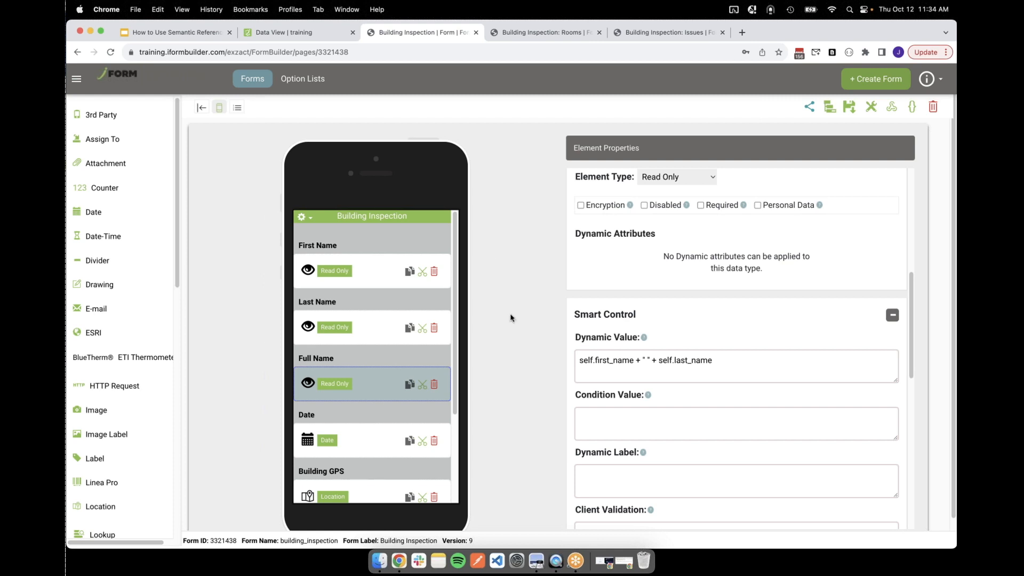
Examine the Room element's name in the Rooms subform and the Building Name element in the Building Inspection form
{"action": "left_click", "coordinate": [531, 32]}
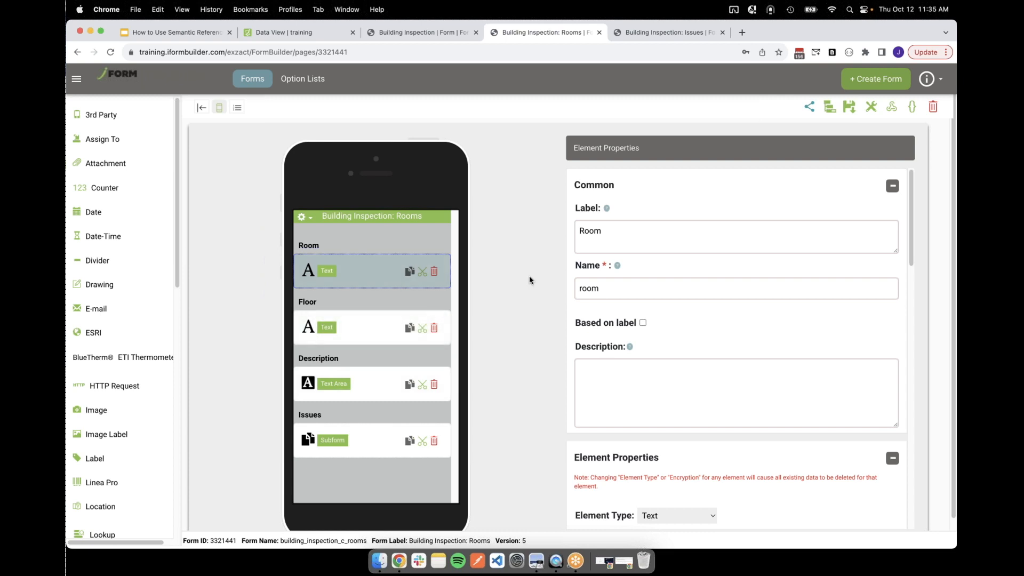
{"action": "left_click", "coordinate": [590, 285]}
{"action": "double_click", "coordinate": [589, 285]}
{"action": "left_click", "coordinate": [613, 291]}
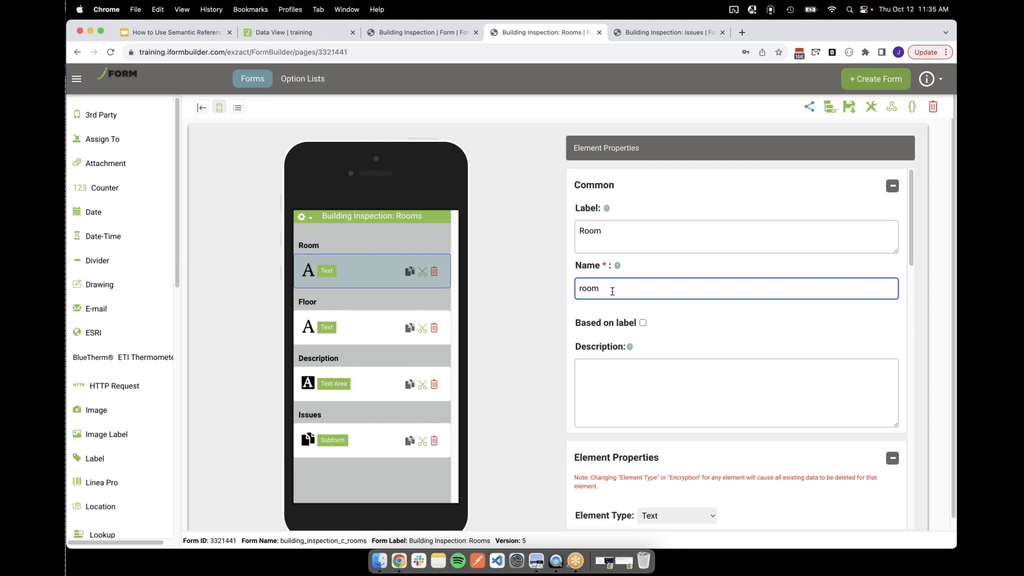
{"action": "left_click", "coordinate": [401, 36]}
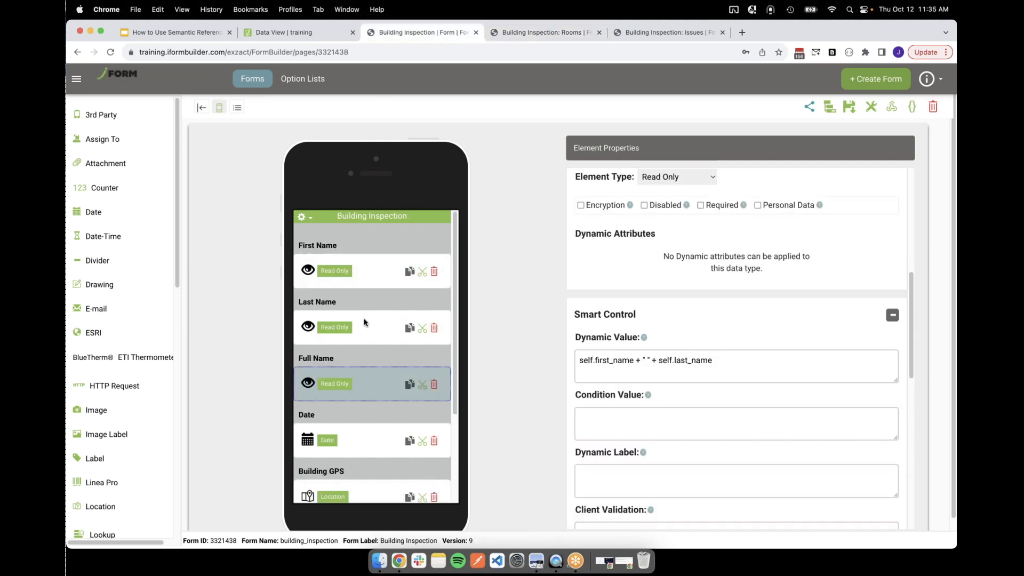
{"action": "scroll", "coordinate": [366, 321], "scroll_direction": "down", "scroll_amount": 3}
{"action": "left_click", "coordinate": [361, 431]}
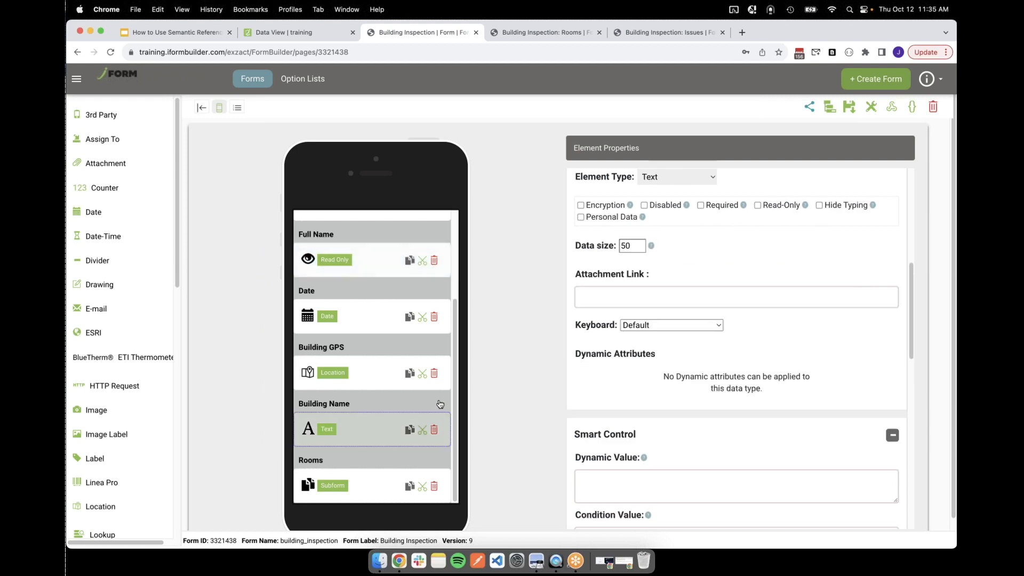
{"action": "left_click", "coordinate": [592, 37]}
{"action": "left_click_drag", "start_coordinate": [607, 289], "coordinate": [580, 291]}
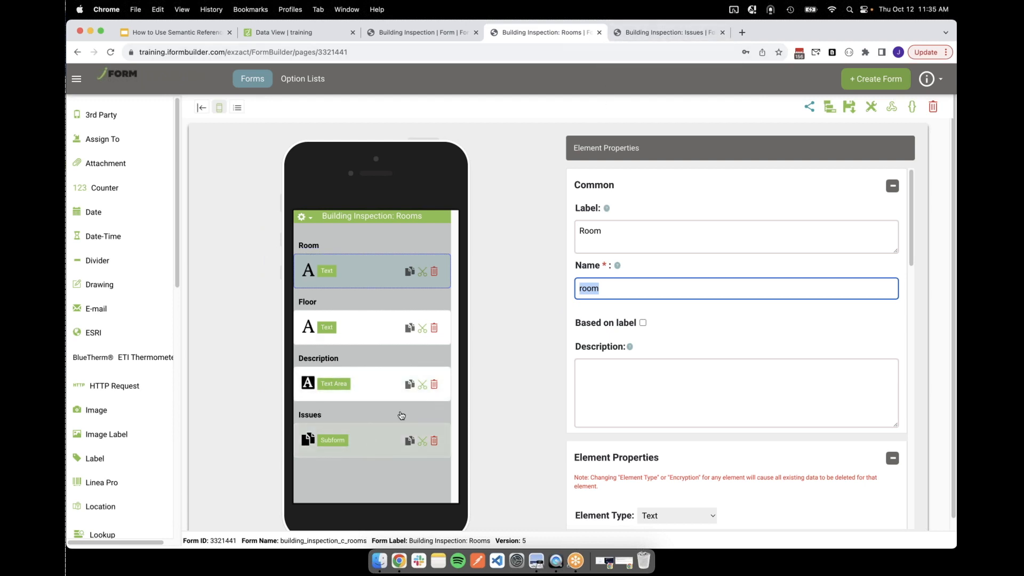
In the Issues subform, set the Job # element's dynamic value to top.building_name and check that reference in the Building Inspection form
{"action": "left_click", "coordinate": [672, 34]}
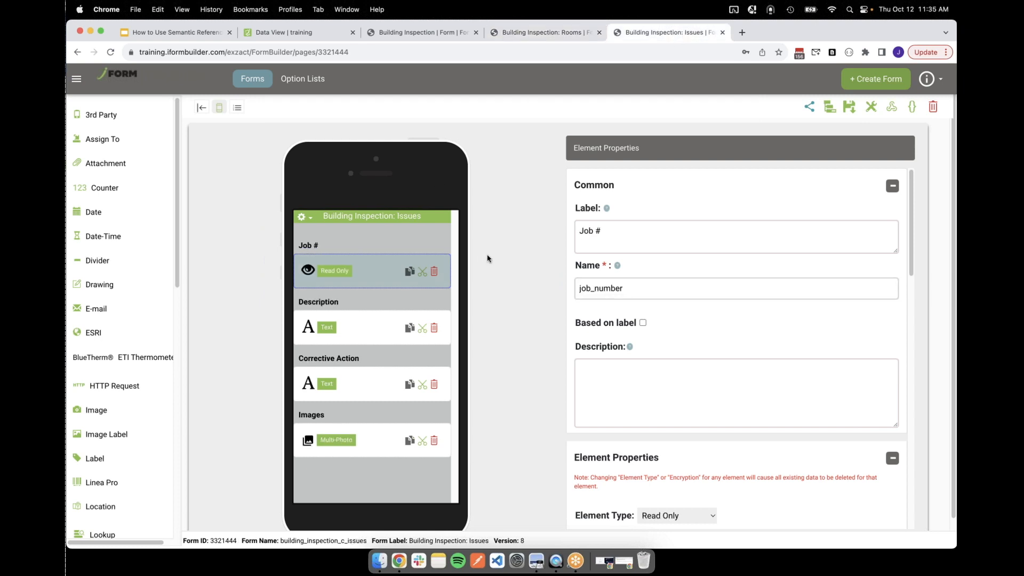
{"action": "key", "text": "super+r"}
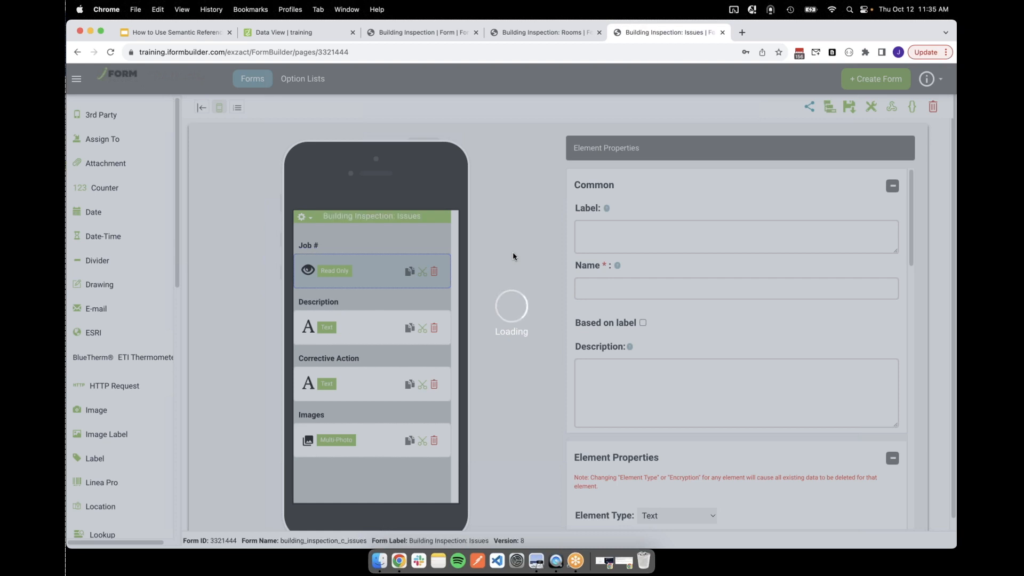
{"action": "scroll", "coordinate": [686, 314], "scroll_direction": "down", "scroll_amount": 5}
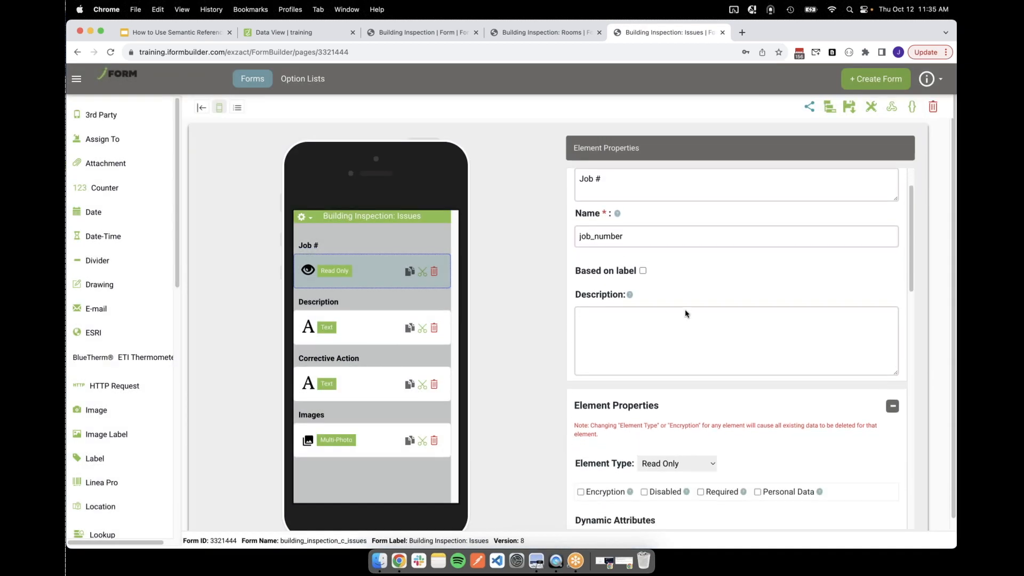
{"action": "scroll", "coordinate": [686, 314], "scroll_direction": "down", "scroll_amount": 5}
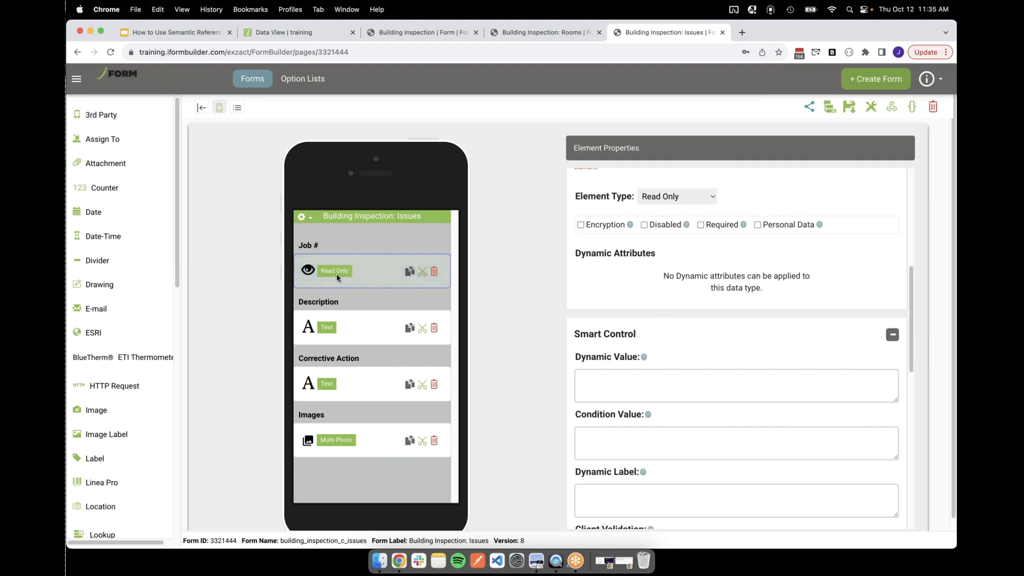
{"action": "left_click", "coordinate": [621, 382]}
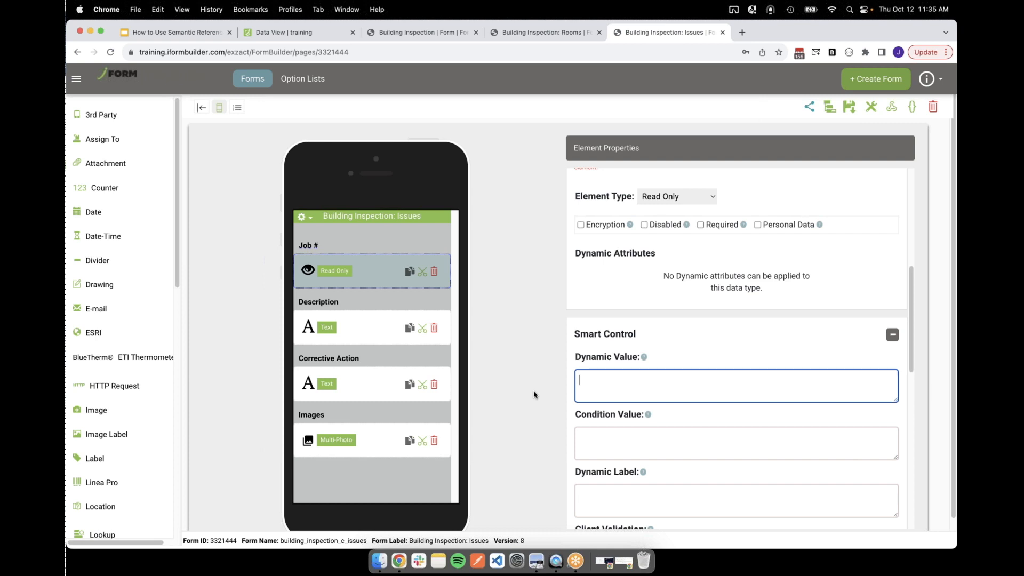
{"action": "type", "text": "top.buil"}
{"action": "type", "text": "name"}
{"action": "left_click", "coordinate": [421, 32]}
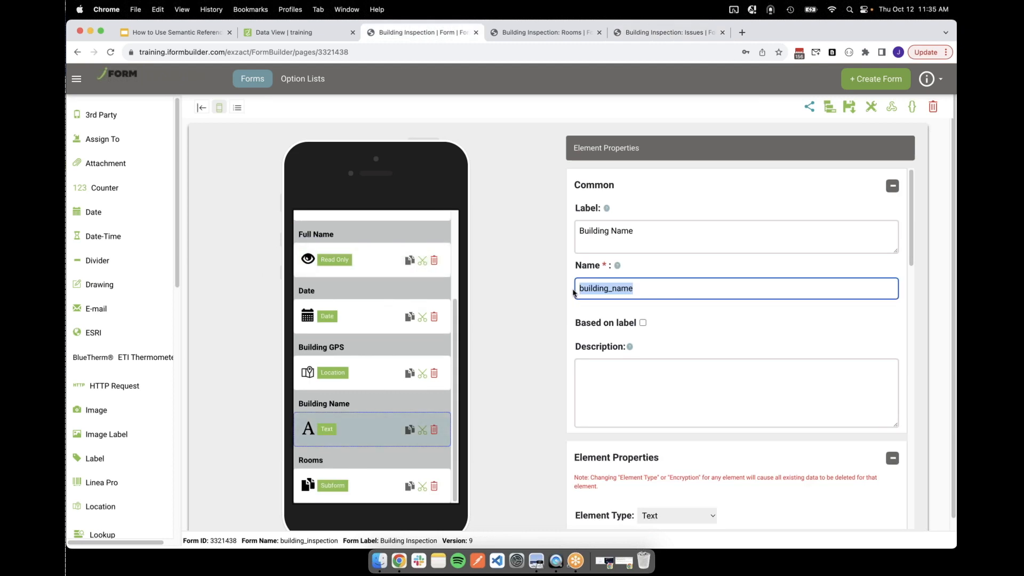
In the Issues subform, extend the Job # dynamic value to read top.building_name + "-" +
{"action": "left_click", "coordinate": [640, 286]}
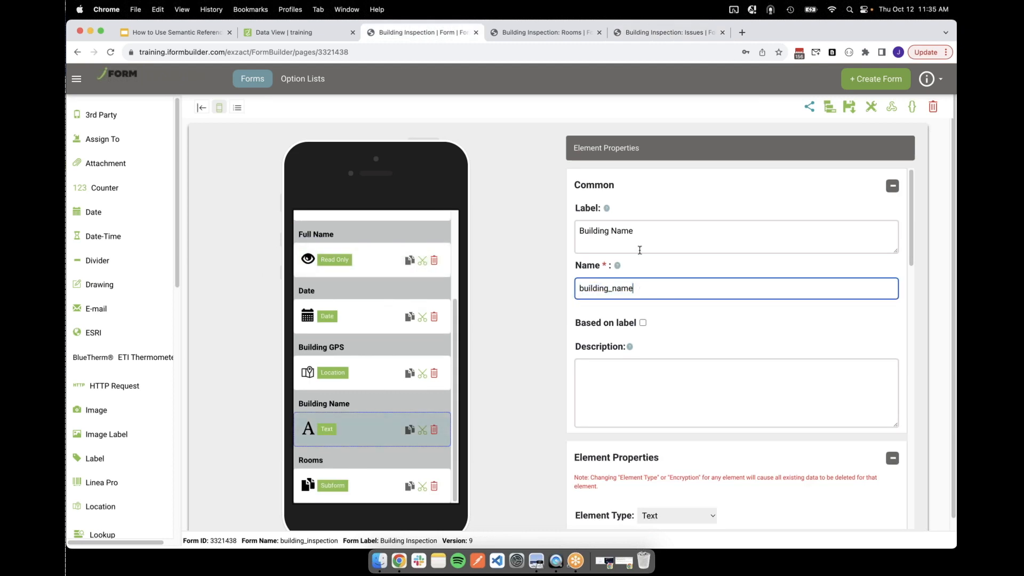
{"action": "left_click", "coordinate": [550, 33]}
{"action": "left_click", "coordinate": [646, 33]}
{"action": "type", "text": "+ \"-\""}
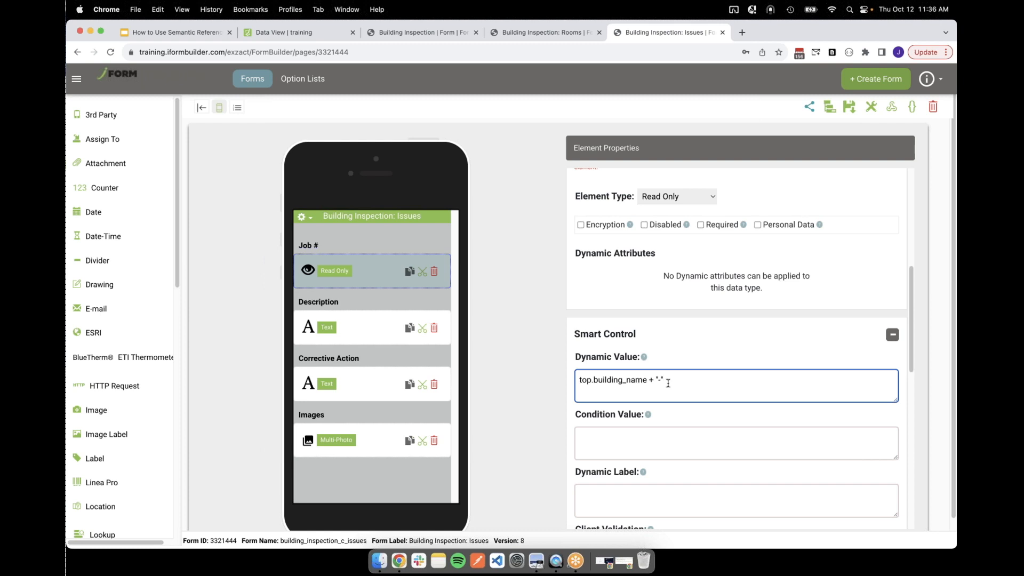
{"action": "type", "text": " +"}
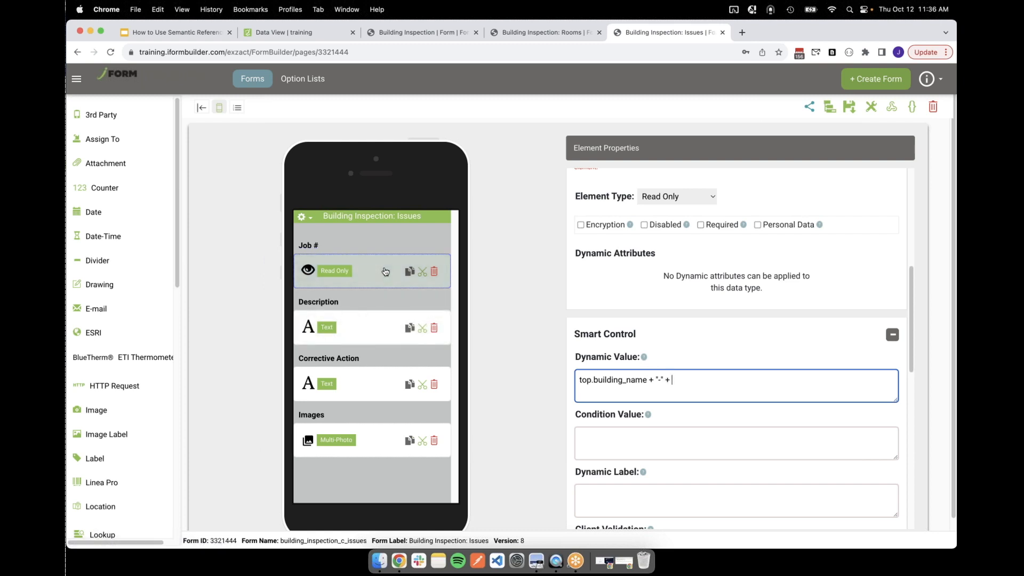
Check the Room element's name in the Rooms subform and append parent.room + "-" + to the Job # dynamic value
{"action": "left_click", "coordinate": [528, 33]}
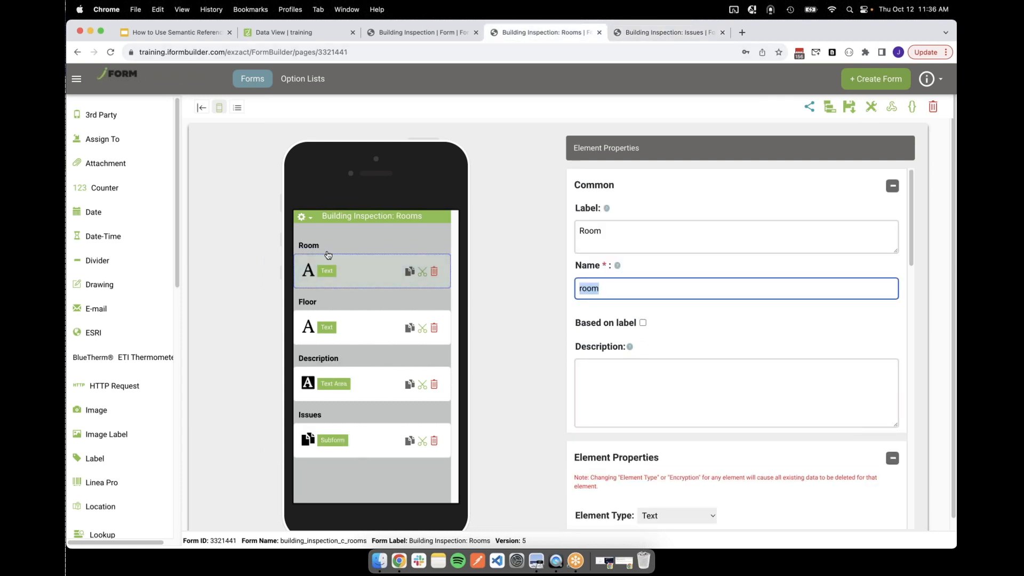
{"action": "left_click", "coordinate": [653, 33]}
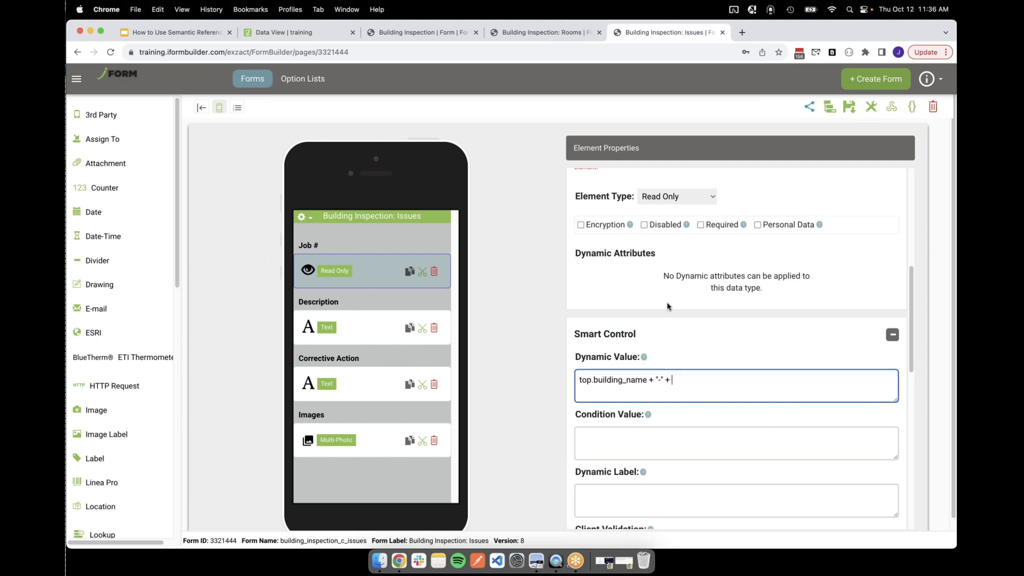
{"action": "type", "text": "parent"}
{"action": "type", "text": ".room"}
{"action": "type", "text": " + "}
{"action": "type", "text": "\""}
{"action": "type", "text": "-"}
{"action": "type", "text": "\" +"}
Append a parent. reference to the end of the Job # dynamic value
{"action": "type", "text": "self"}
{"action": "key", "text": "BackSpace"}
{"action": "key", "text": "BackSpace"}
{"action": "key", "text": "BackSpace"}
{"action": "key", "text": "BackSpace"}
{"action": "type", "text": "parent."}
Copy the Issues element's name from the Rooms subform and finish the last Job # reference as parent.issues.index
{"action": "left_click", "coordinate": [541, 35]}
{"action": "left_click", "coordinate": [356, 440]}
{"action": "double_click", "coordinate": [589, 288]}
{"action": "key", "text": "super+c"}
{"action": "left_click", "coordinate": [648, 34]}
{"action": "key", "text": "super+v"}
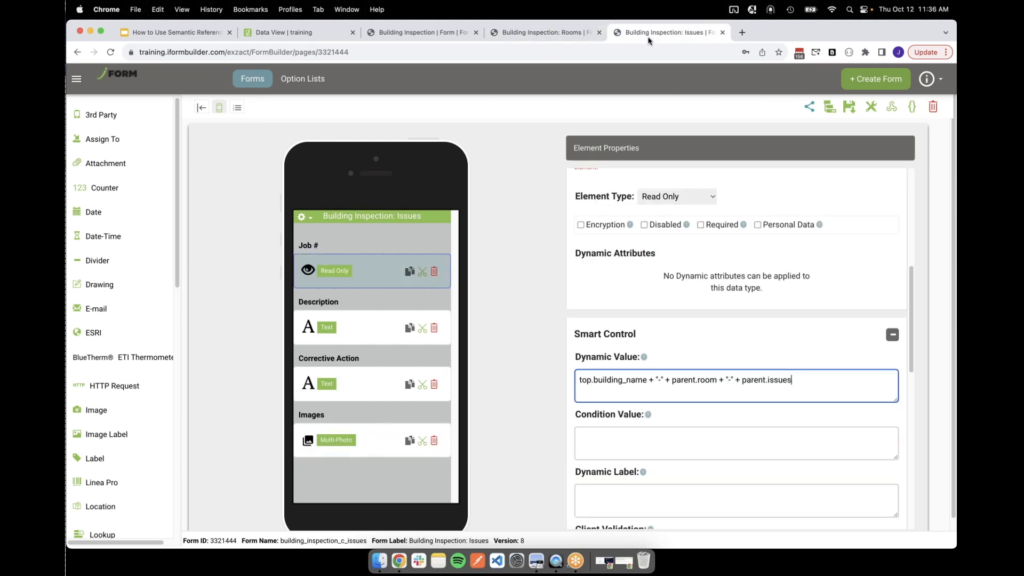
{"action": "type", "text": ".issues.index"}
{"action": "left_click_drag", "start_coordinate": [847, 382], "coordinate": [581, 380]}
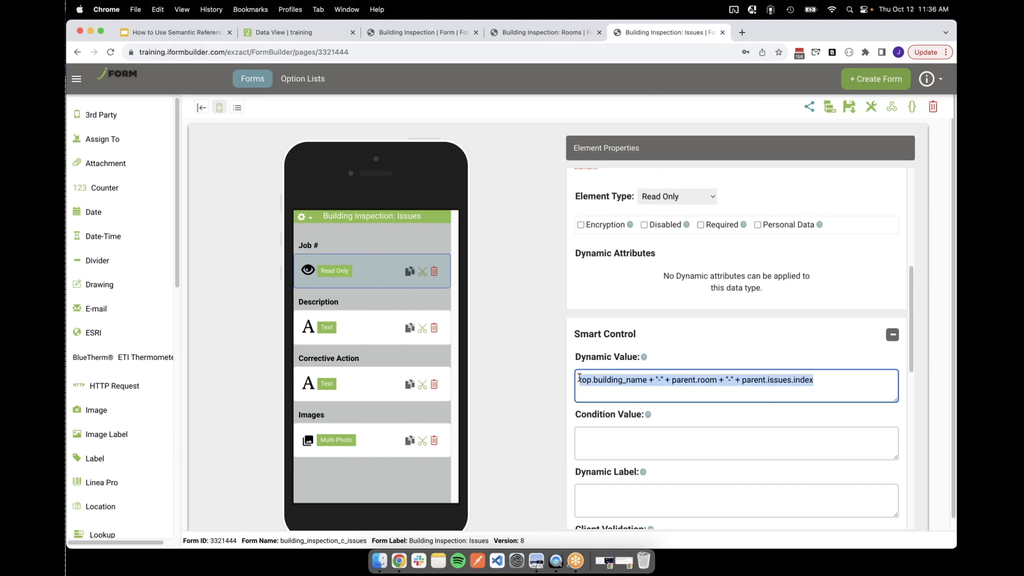
{"action": "left_click", "coordinate": [725, 340]}
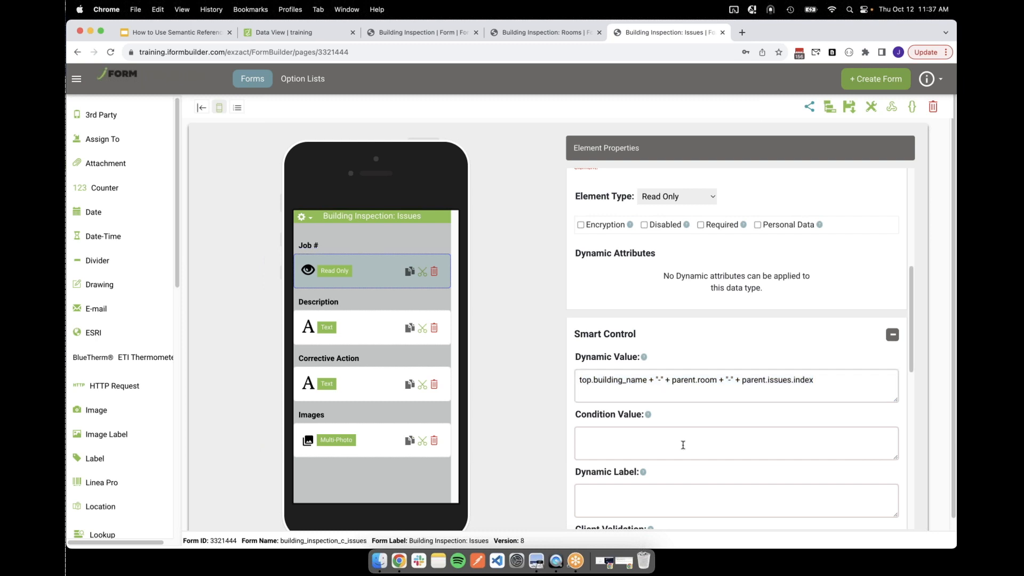
Draft the sample job number Robinson-B102-3 in the Job # element's Description and clear it again
{"action": "scroll", "coordinate": [683, 445], "scroll_direction": "up", "scroll_amount": 5}
{"action": "left_click", "coordinate": [695, 312]}
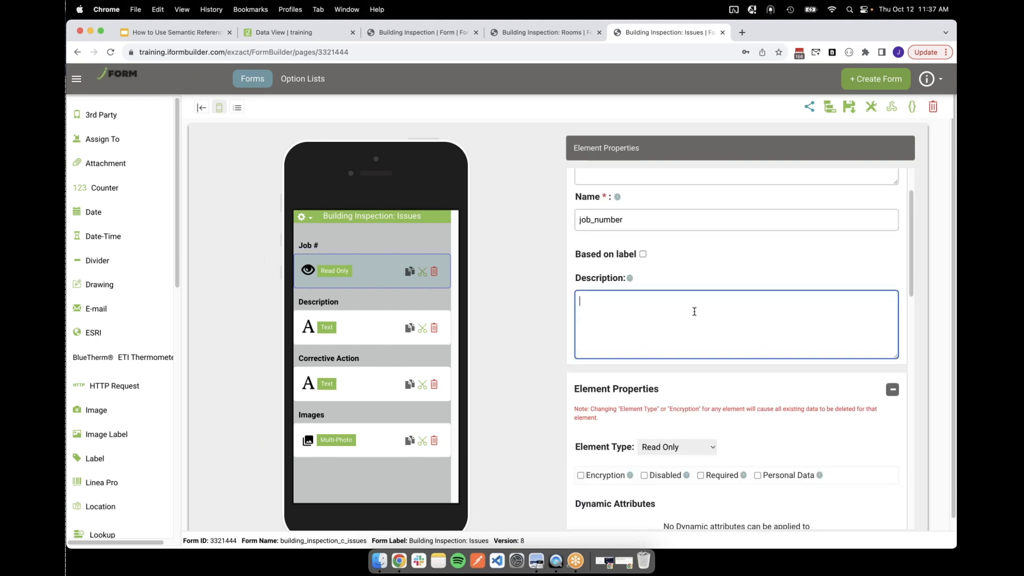
{"action": "type", "text": "B"}
{"action": "key", "text": "BackSpace"}
{"action": "type", "text": "Robinson-B102-0"}
{"action": "key", "text": "BackSpace"}
{"action": "type", "text": "3"}
{"action": "left_click_drag", "start_coordinate": [669, 304], "coordinate": [528, 298]}
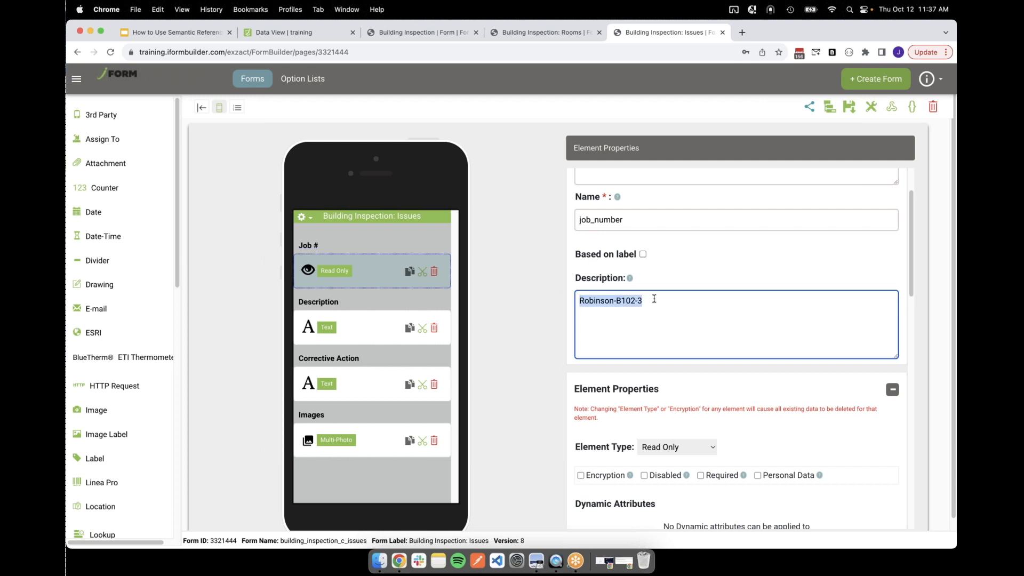
{"action": "key", "text": "BackSpace"}
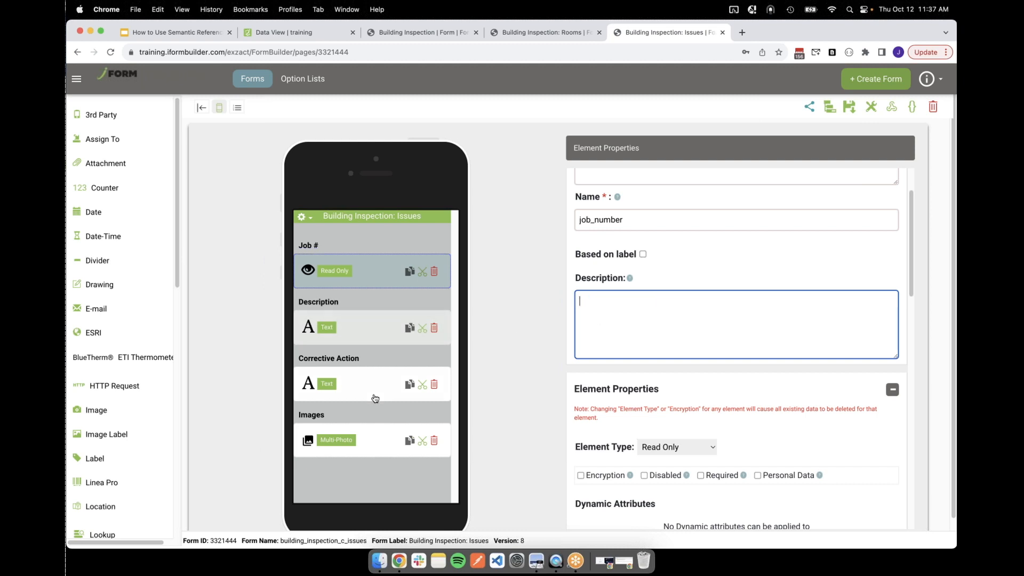
Review the top and parent references in the Job # dynamic value and save the Issues subform
{"action": "scroll", "coordinate": [694, 251], "scroll_direction": "down", "scroll_amount": 10}
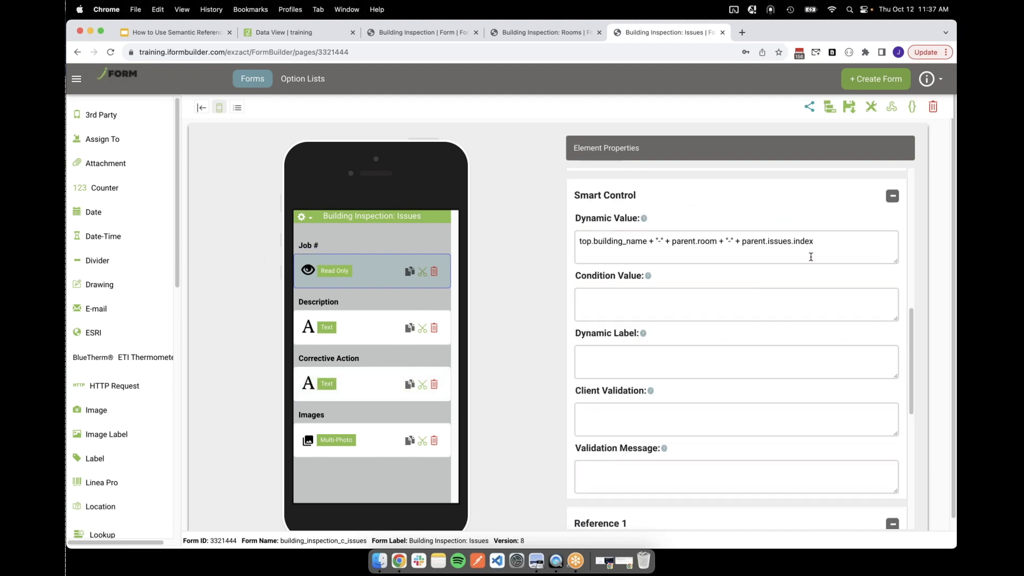
{"action": "left_click_drag", "start_coordinate": [832, 250], "coordinate": [561, 241]}
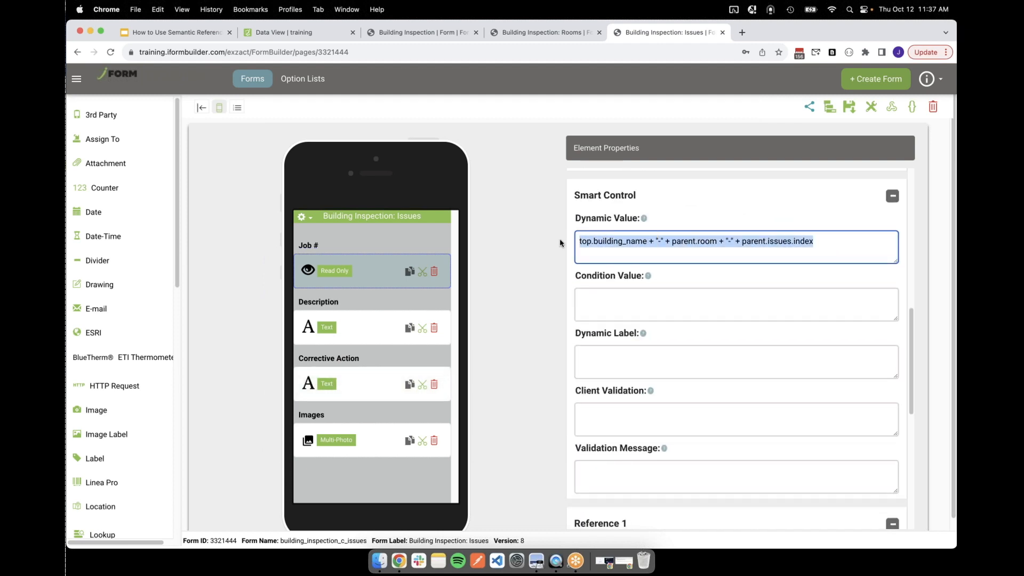
{"action": "left_click", "coordinate": [862, 252]}
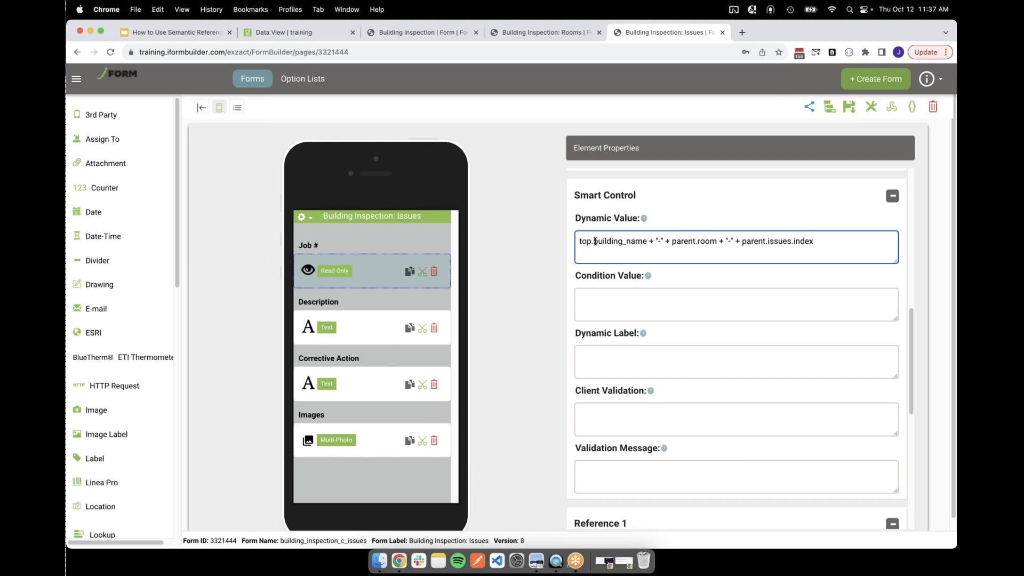
{"action": "left_click_drag", "start_coordinate": [580, 241], "coordinate": [586, 243]}
{"action": "double_click", "coordinate": [682, 241]}
{"action": "double_click", "coordinate": [758, 241]}
{"action": "left_click", "coordinate": [844, 243]}
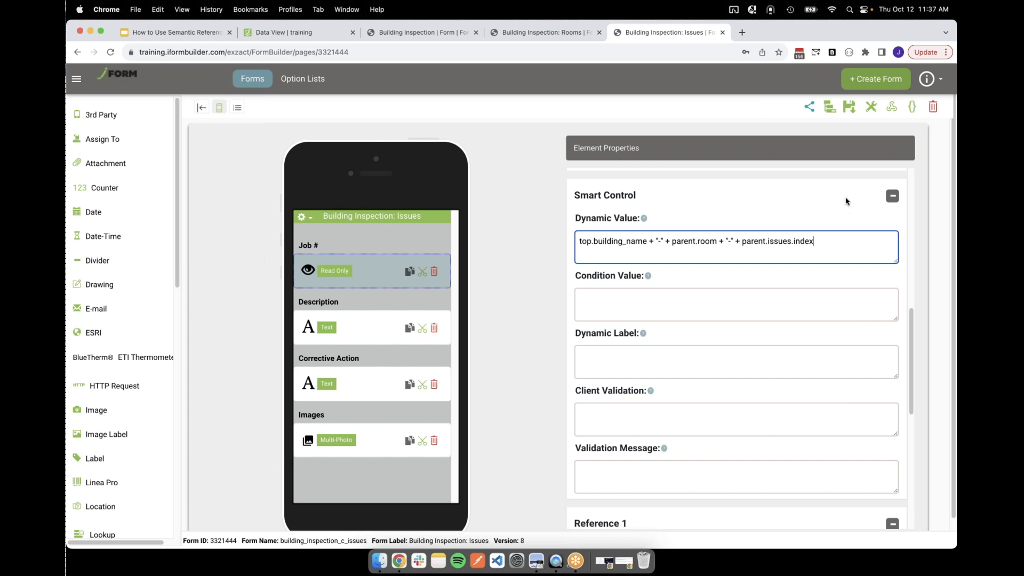
{"action": "left_click", "coordinate": [849, 108]}
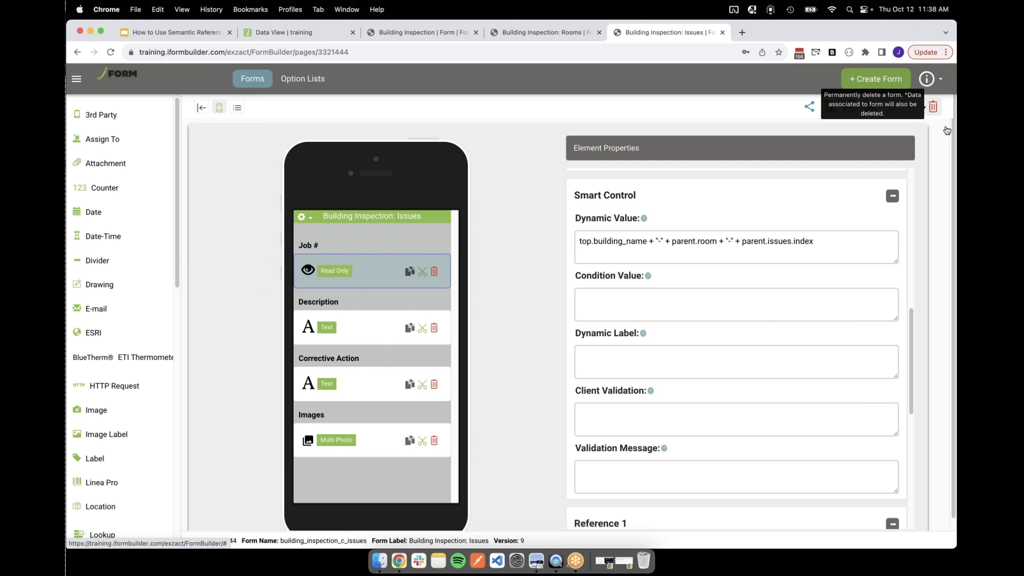
Examine the middle subform containing Room and Issues in the form structure diagram in Preview
{"action": "key", "text": "super+Tab"}
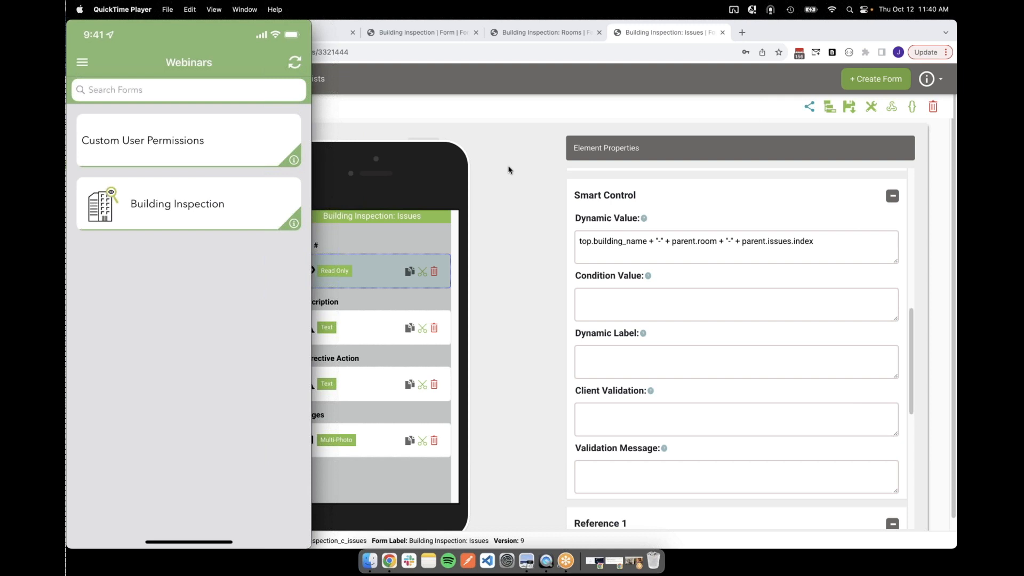
{"action": "left_click", "coordinate": [681, 244]}
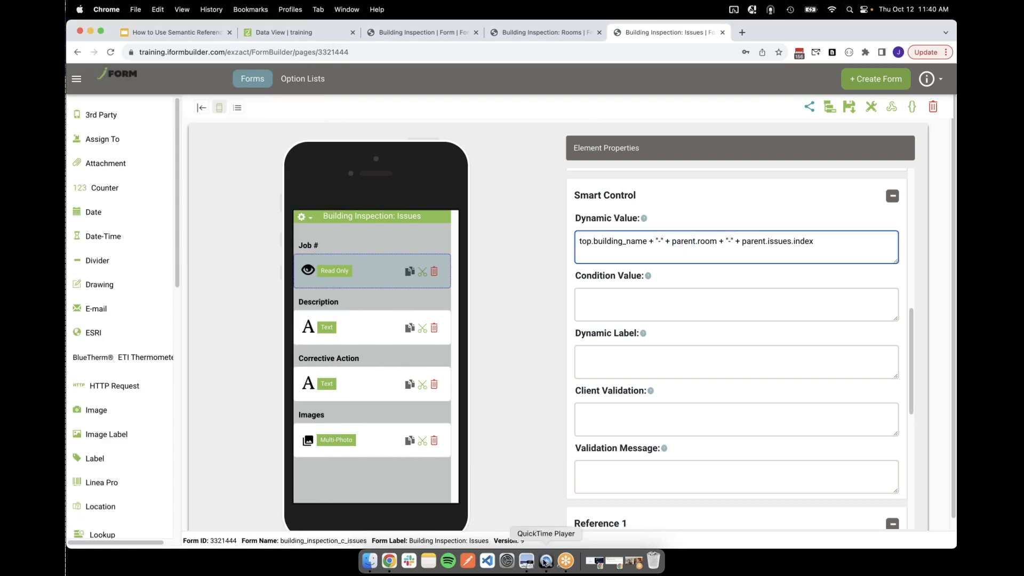
{"action": "left_click", "coordinate": [525, 561]}
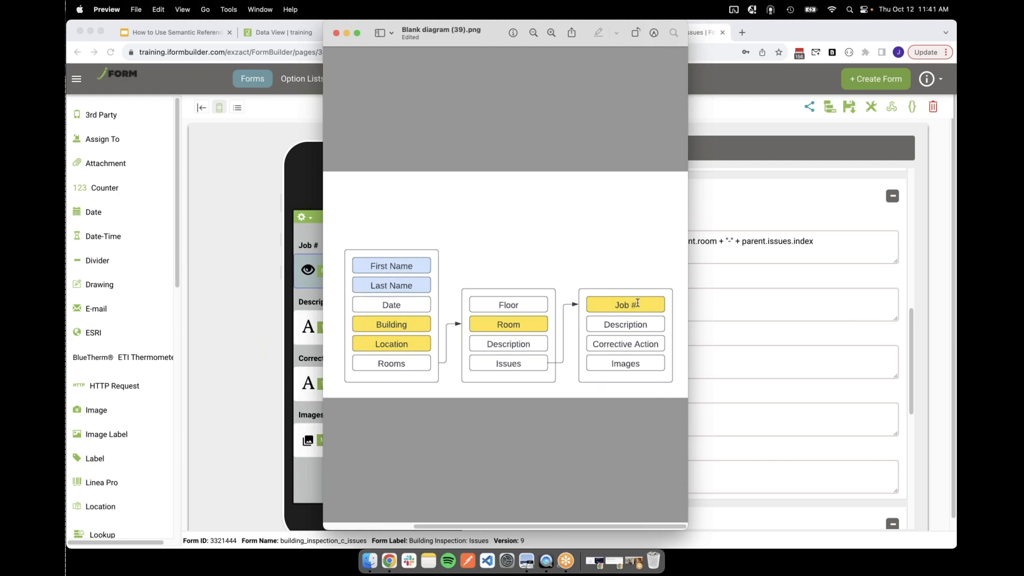
{"action": "left_click_drag", "start_coordinate": [453, 280], "coordinate": [571, 401]}
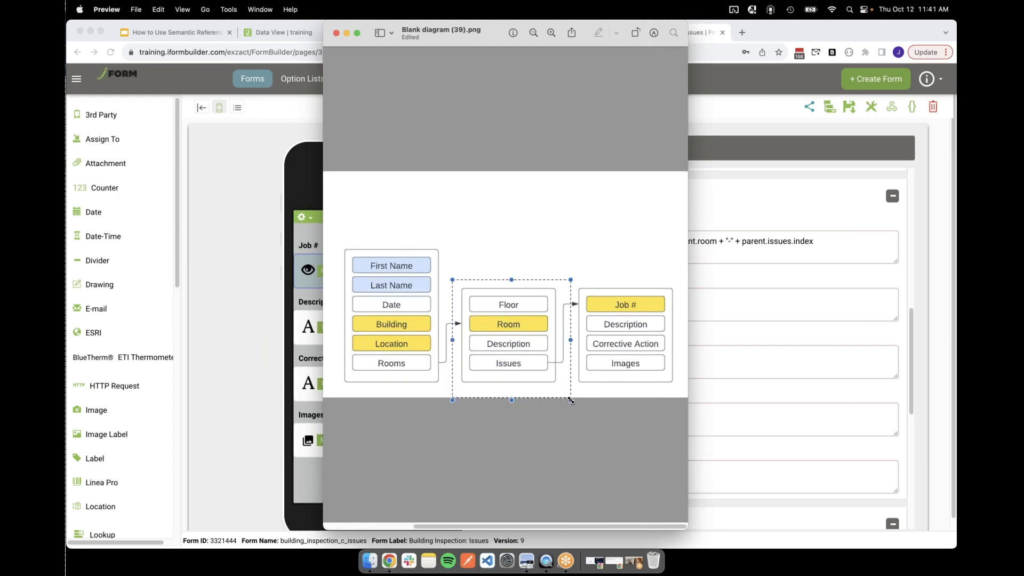
{"action": "left_click", "coordinate": [563, 430]}
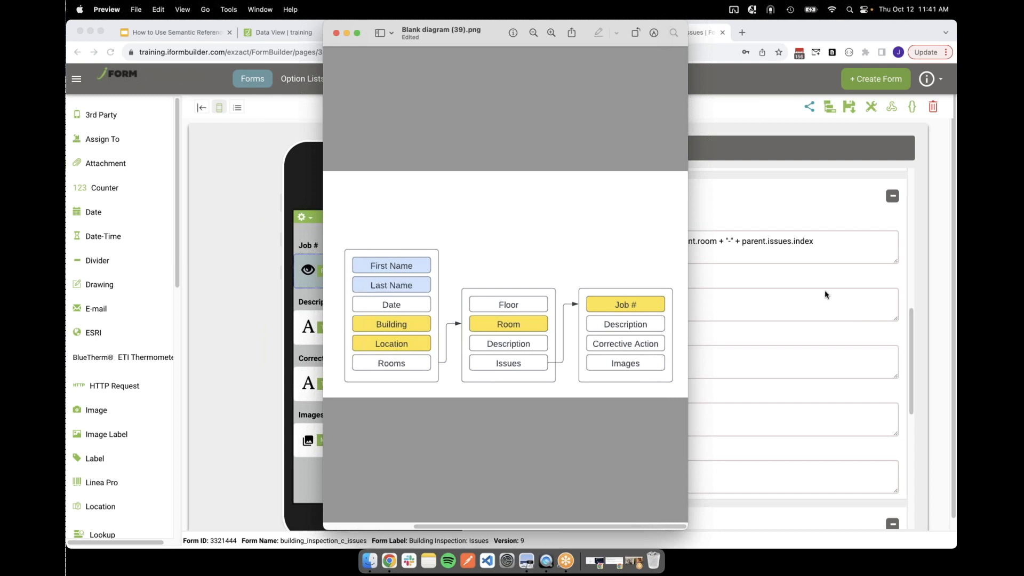
Switch to the mirrored mobile app in QuickTime Player and enter Robinson as the Building Name in a Building Inspection record
{"action": "left_click", "coordinate": [546, 561]}
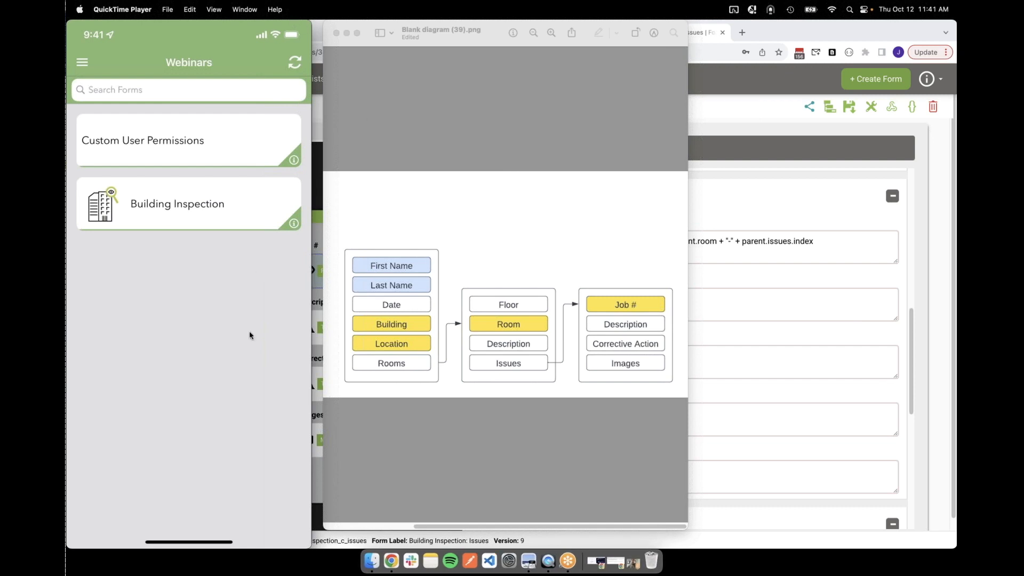
{"action": "mouse_move", "coordinate": [250, 335]}
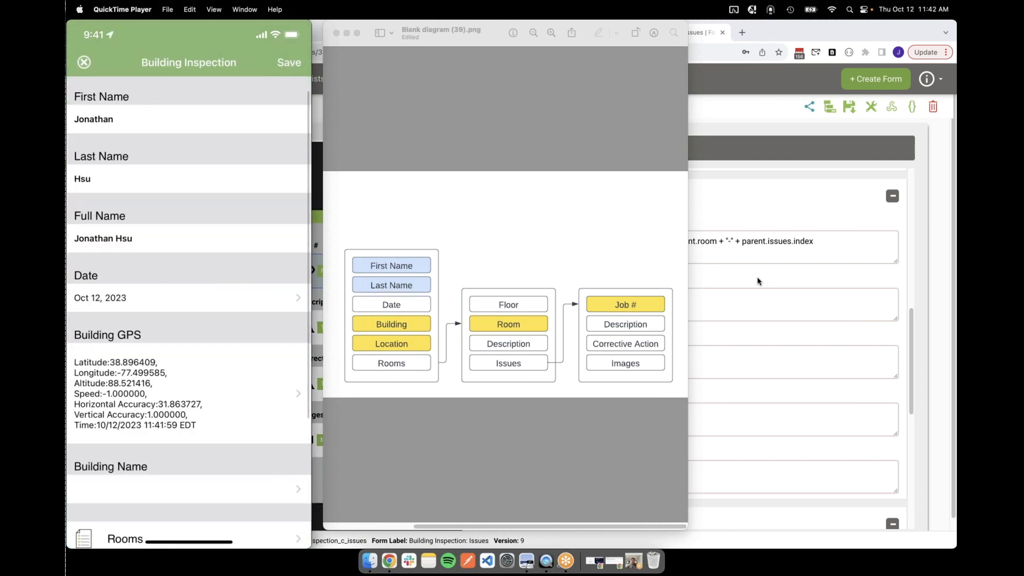
{"action": "mouse_move", "coordinate": [259, 231]}
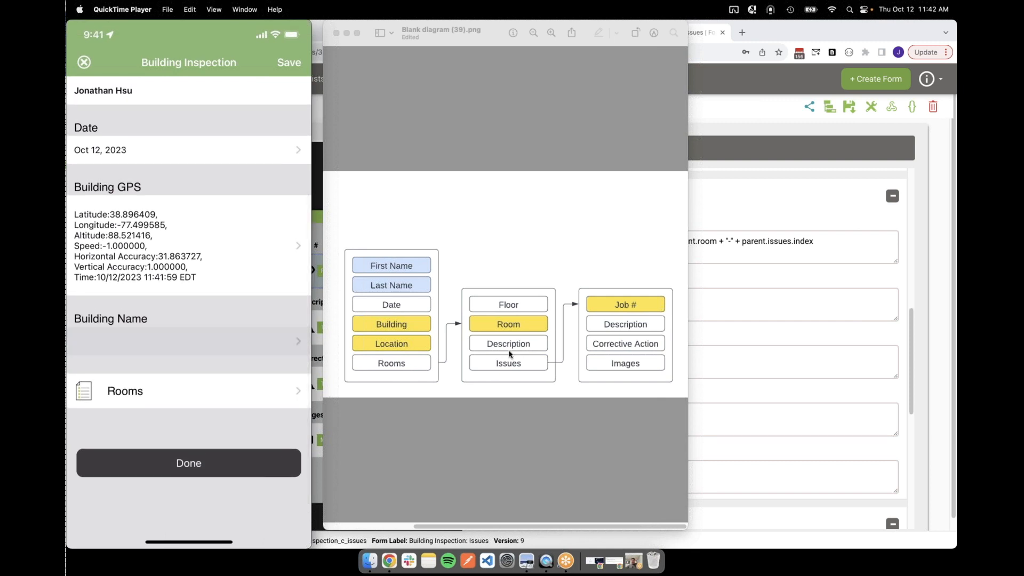
{"action": "type", "text": "Robinson"}
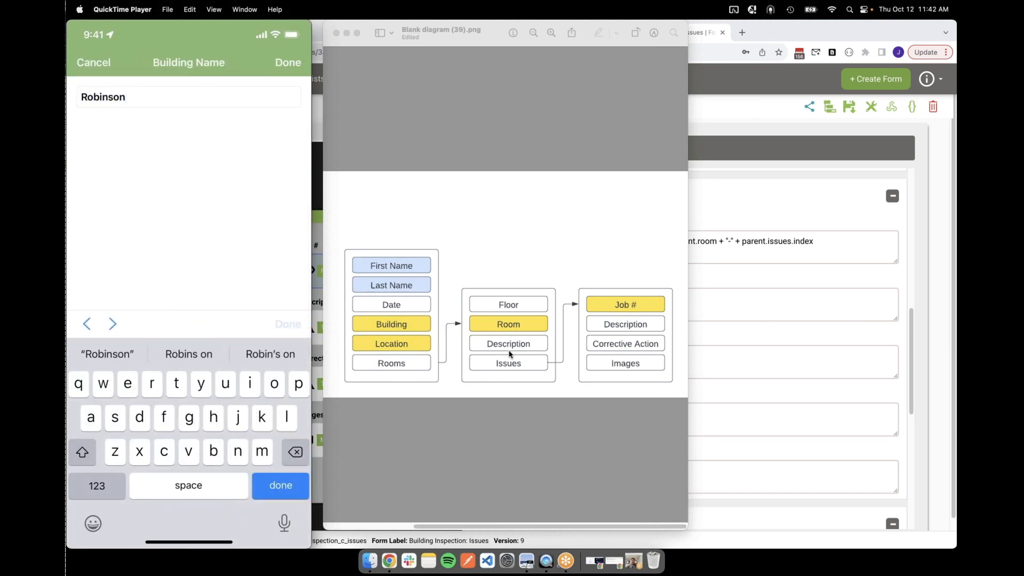
{"action": "key", "text": "Return"}
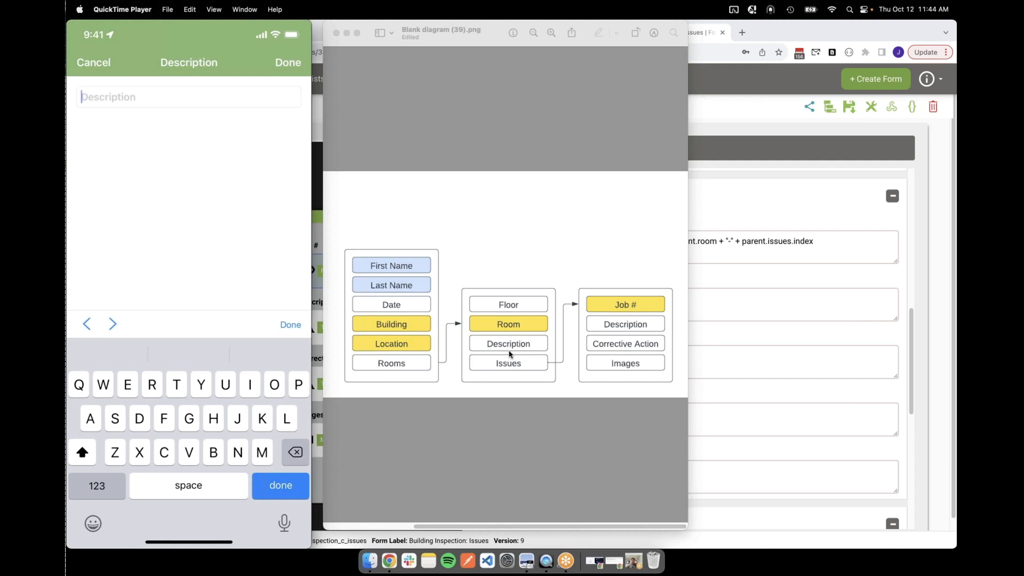
Enter "Not enough desks" as the Description of the Issues record in the mobile app
{"action": "type", "text": "Not enoygh"}
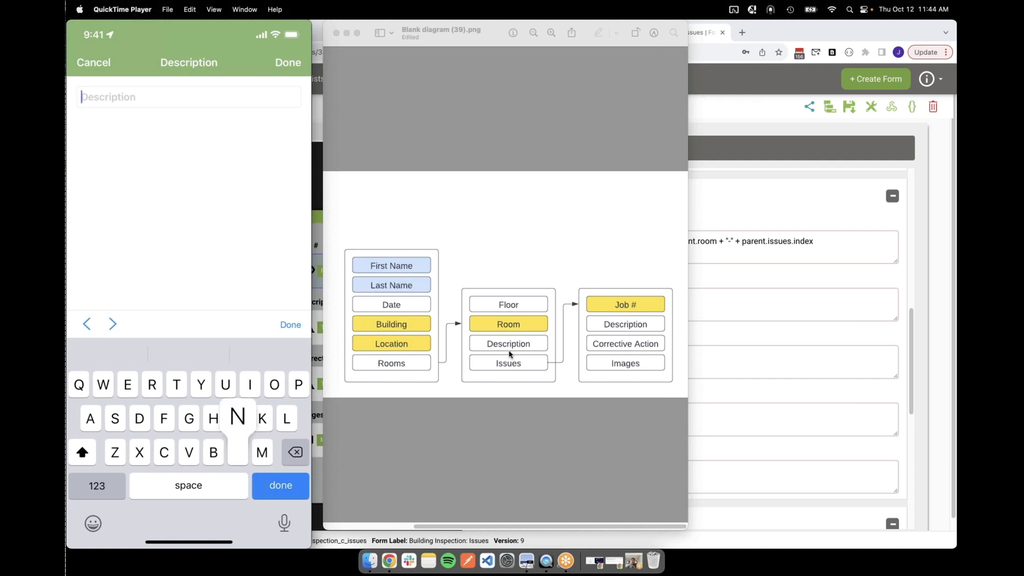
{"action": "key", "text": "BackSpace"}
{"action": "key", "text": "BackSpace"}
{"action": "key", "text": "BackSpace"}
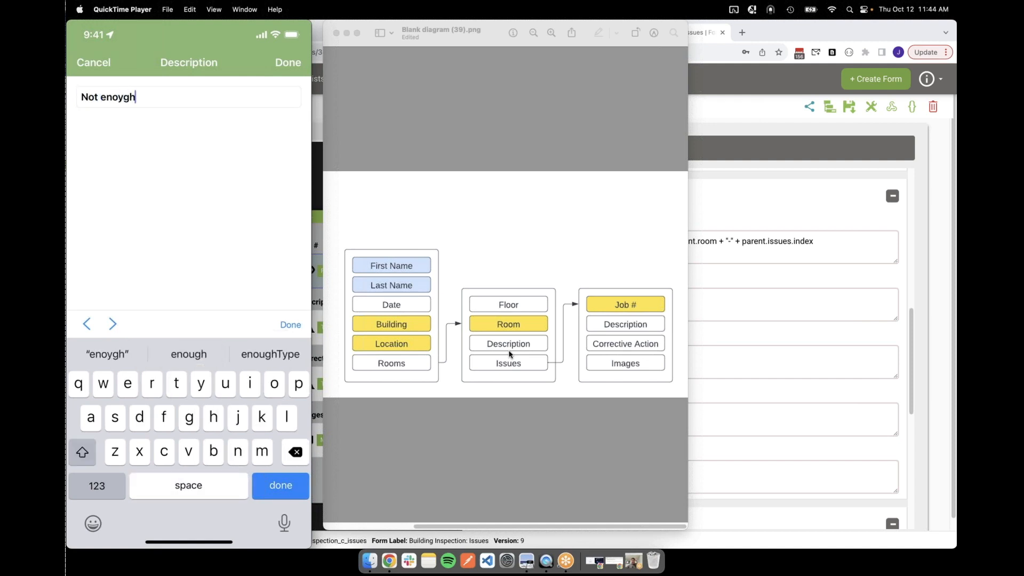
{"action": "type", "text": "ugh desks"}
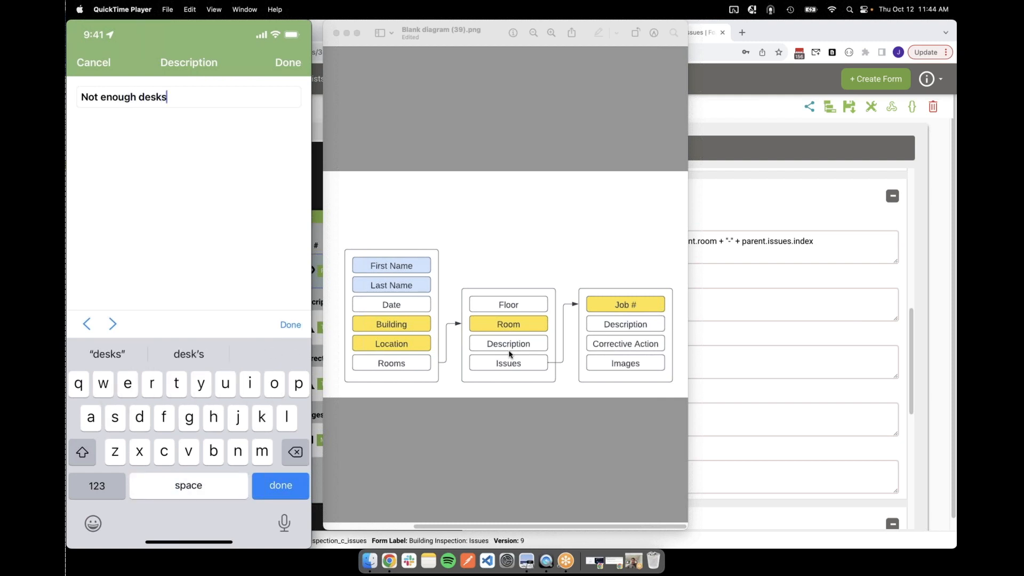
{"action": "key", "text": "Return"}
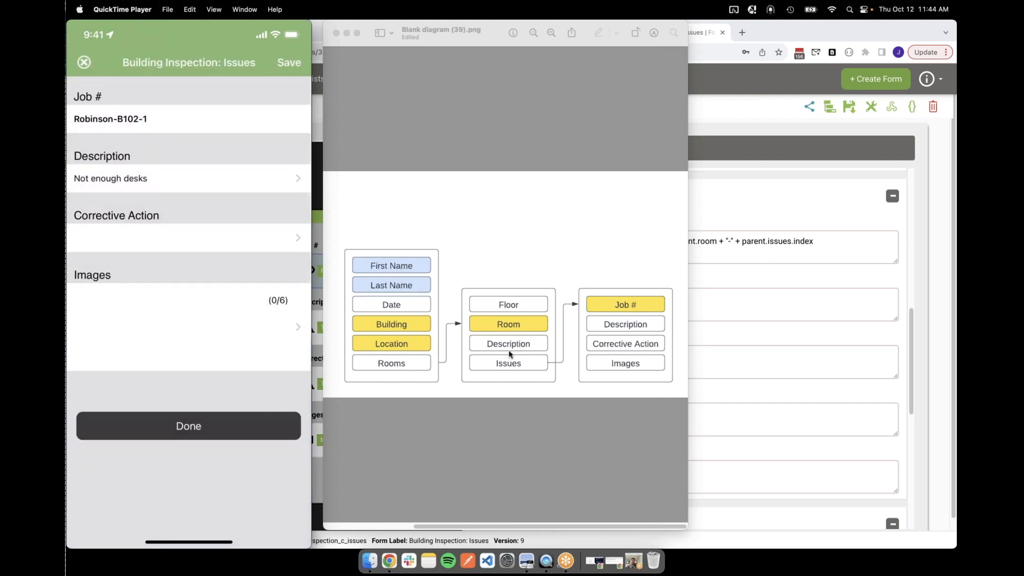
Enter "Move desks from B105" as the Corrective Action of the Issues record
{"action": "type", "text": "Mov"}
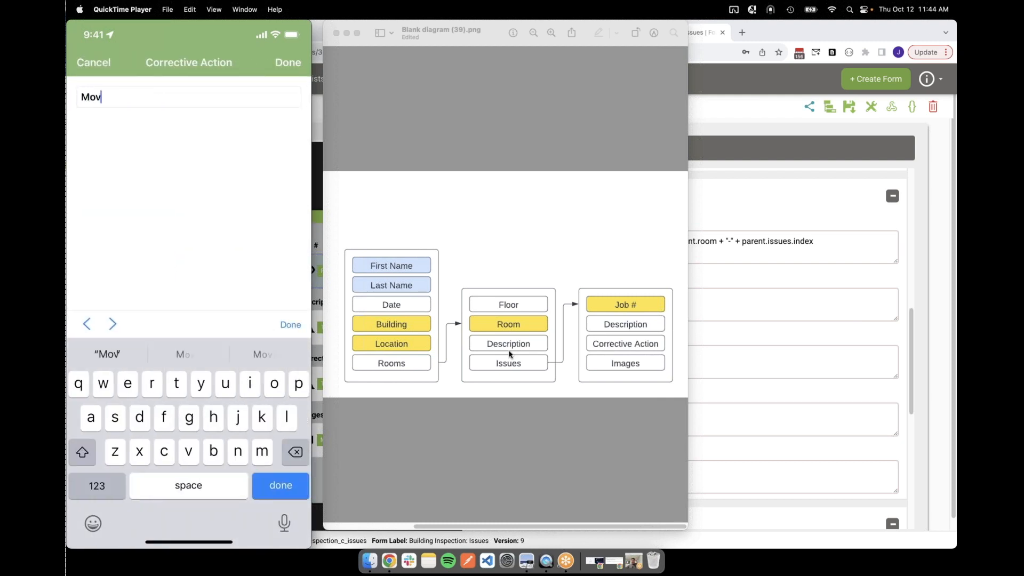
{"action": "type", "text": "e desks from "}
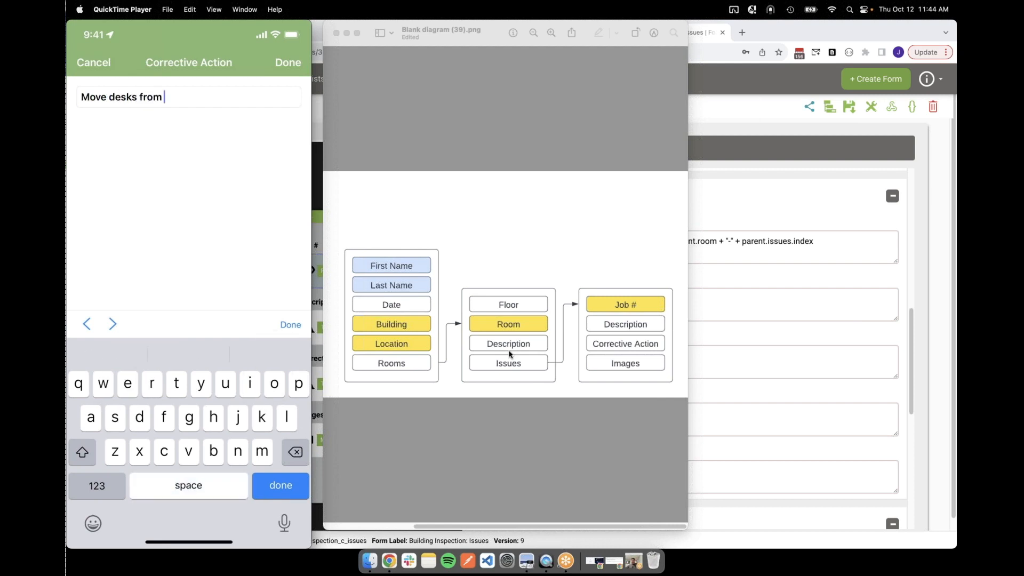
{"action": "type", "text": "B105"}
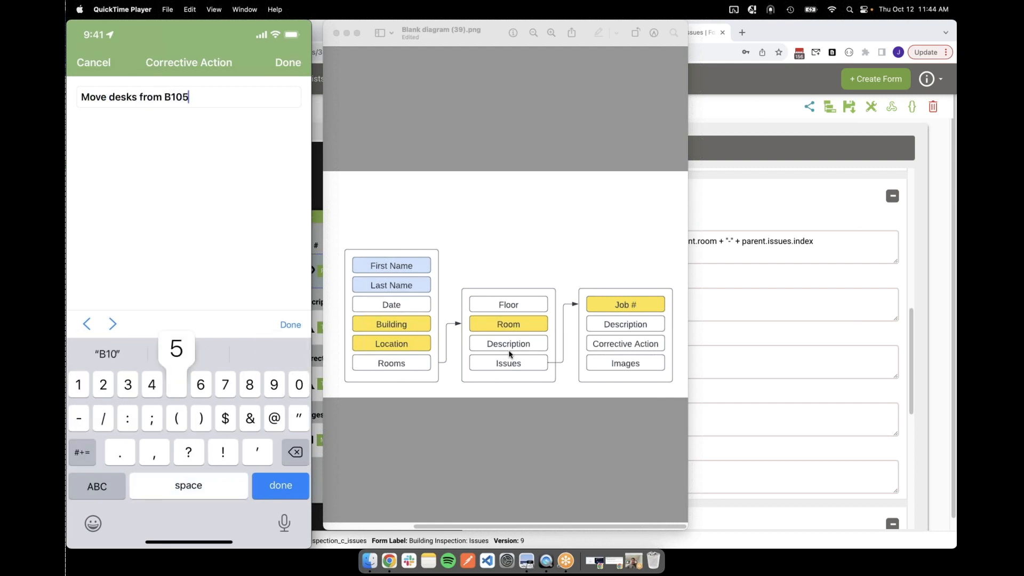
{"action": "key", "text": "Return"}
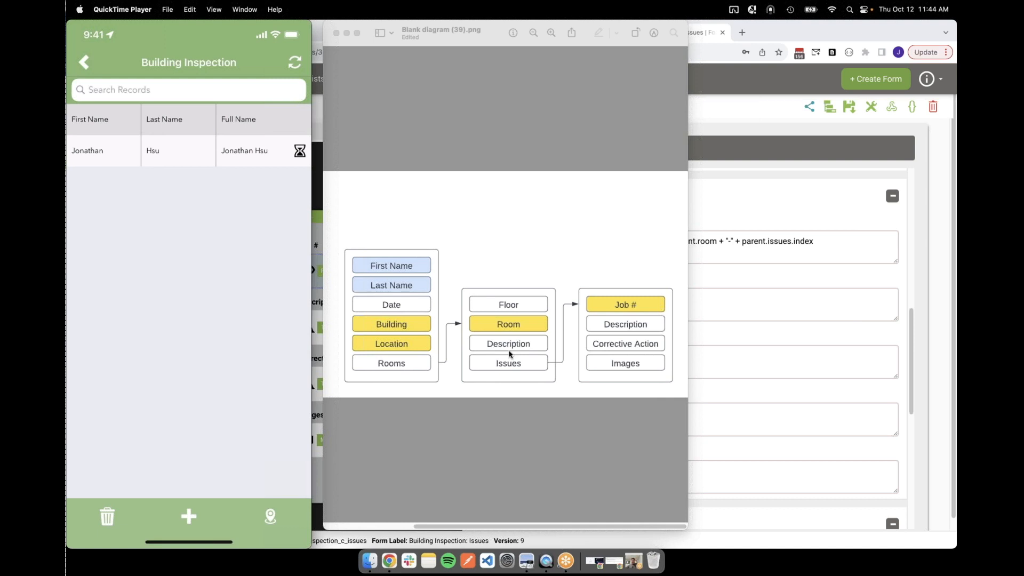
Switch to Chrome, reread the Job # dynamic value, and compare it with the Building Inspection Form formula slide in the webinar presentation
{"action": "left_click", "coordinate": [772, 210]}
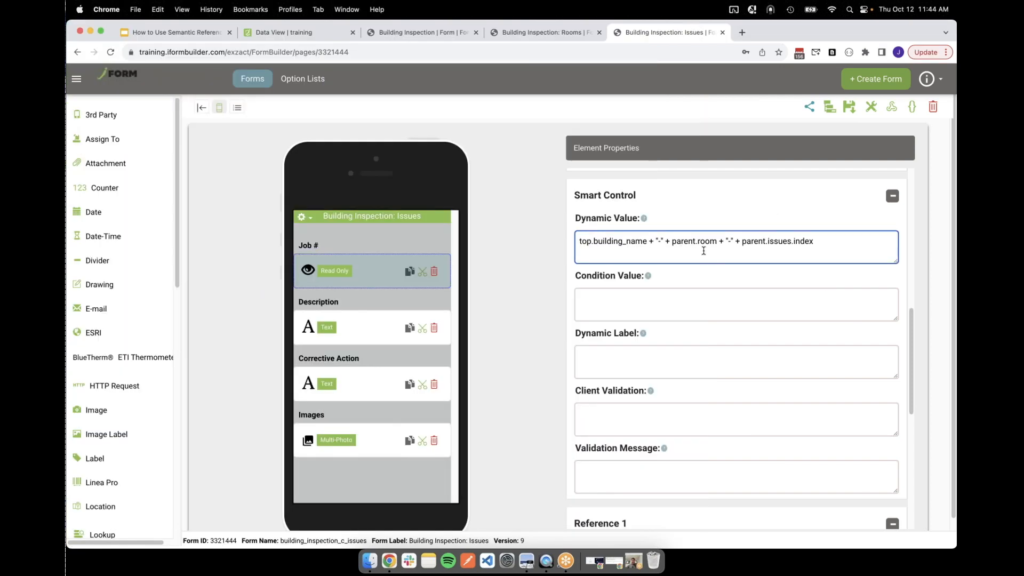
{"action": "triple_click", "coordinate": [679, 237]}
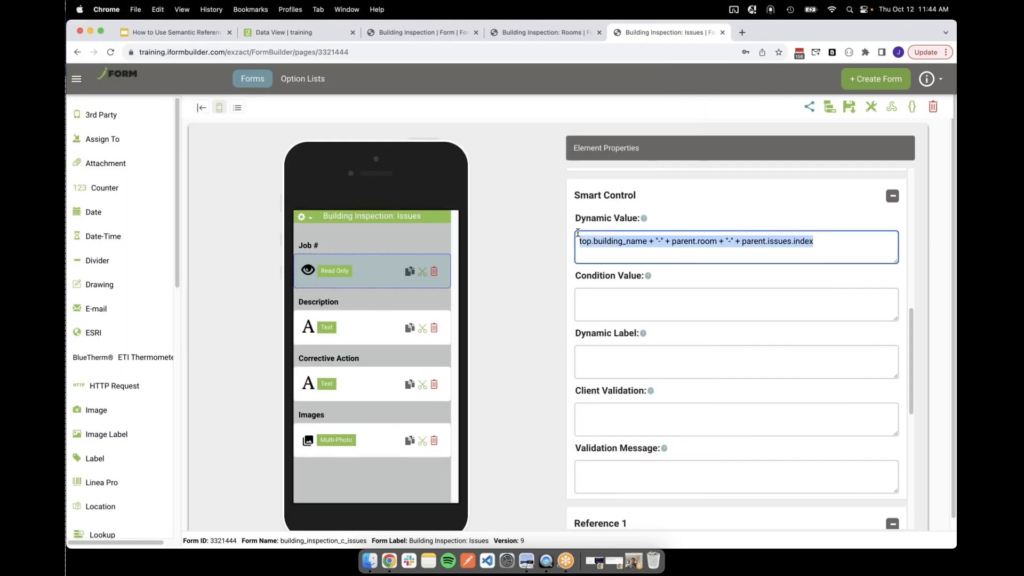
{"action": "left_click", "coordinate": [554, 258]}
{"action": "left_click_drag", "start_coordinate": [577, 245], "coordinate": [646, 244]}
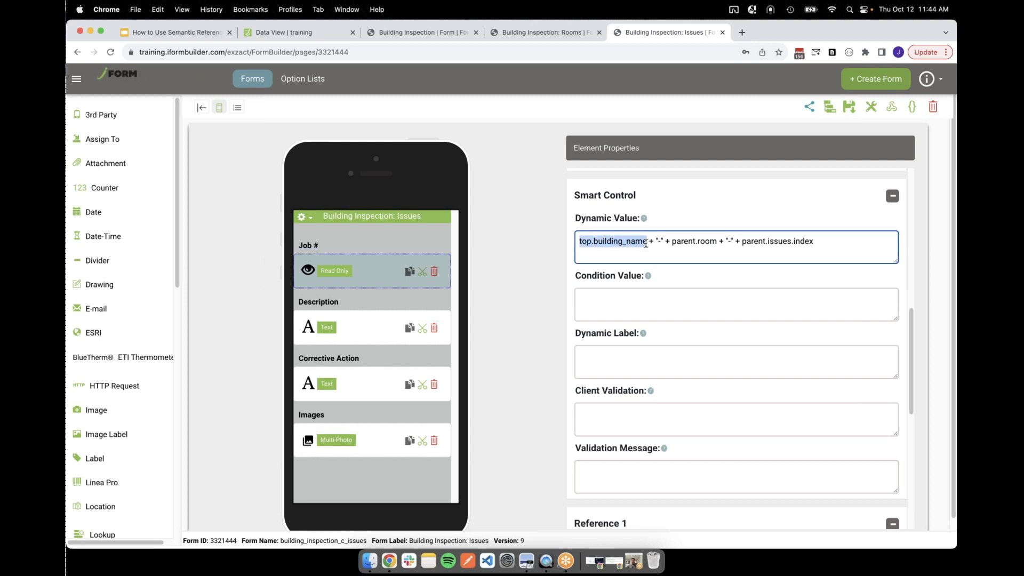
{"action": "left_click", "coordinate": [835, 243]}
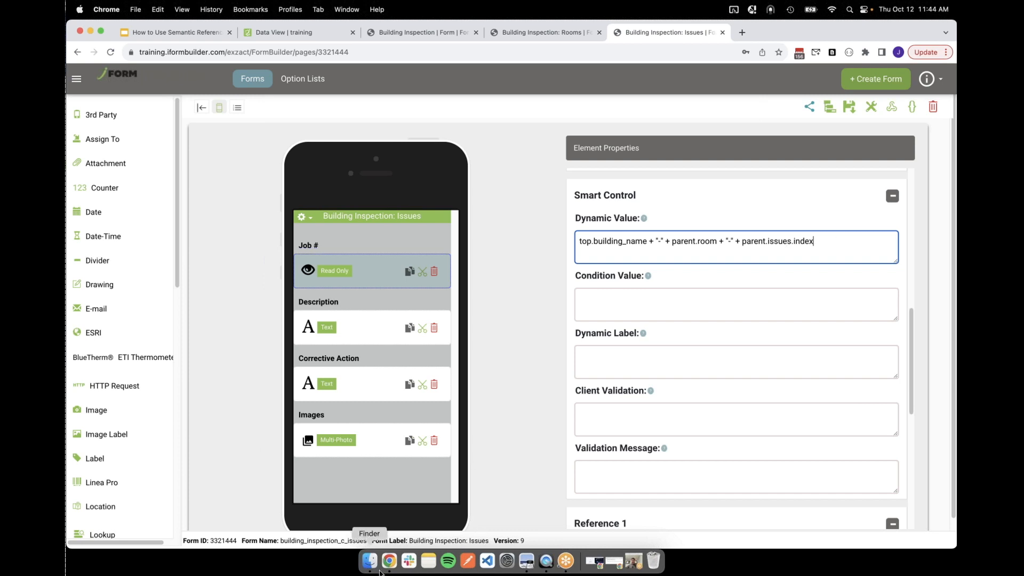
{"action": "left_click", "coordinate": [202, 34]}
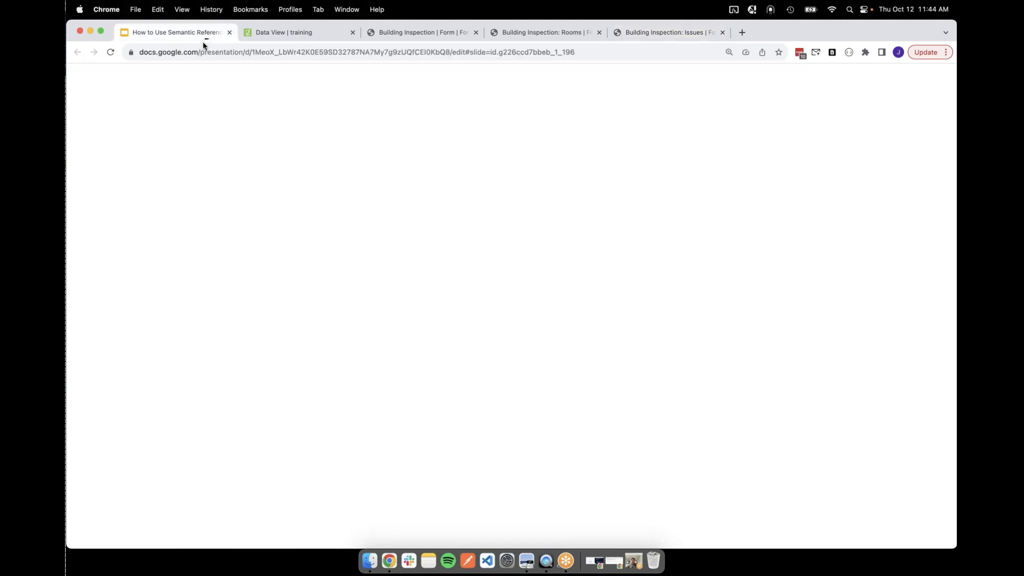
{"action": "key", "text": "Down"}
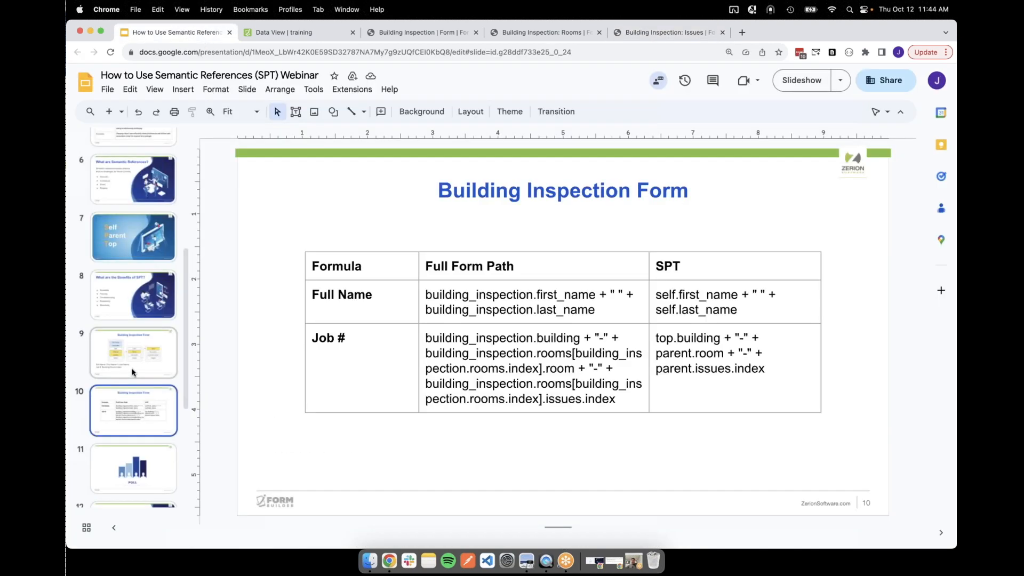